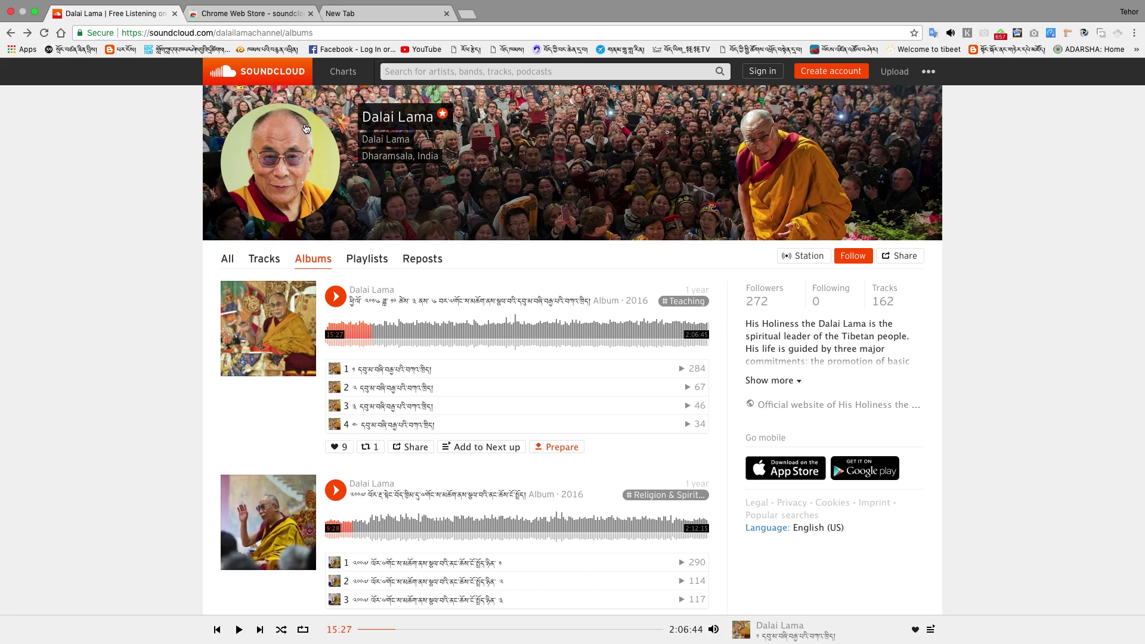
- Search SoundCloud for the suggested term སེར་བྱེས་རིག་མཛོད and look through the matching profile and playlists
click(410, 73)
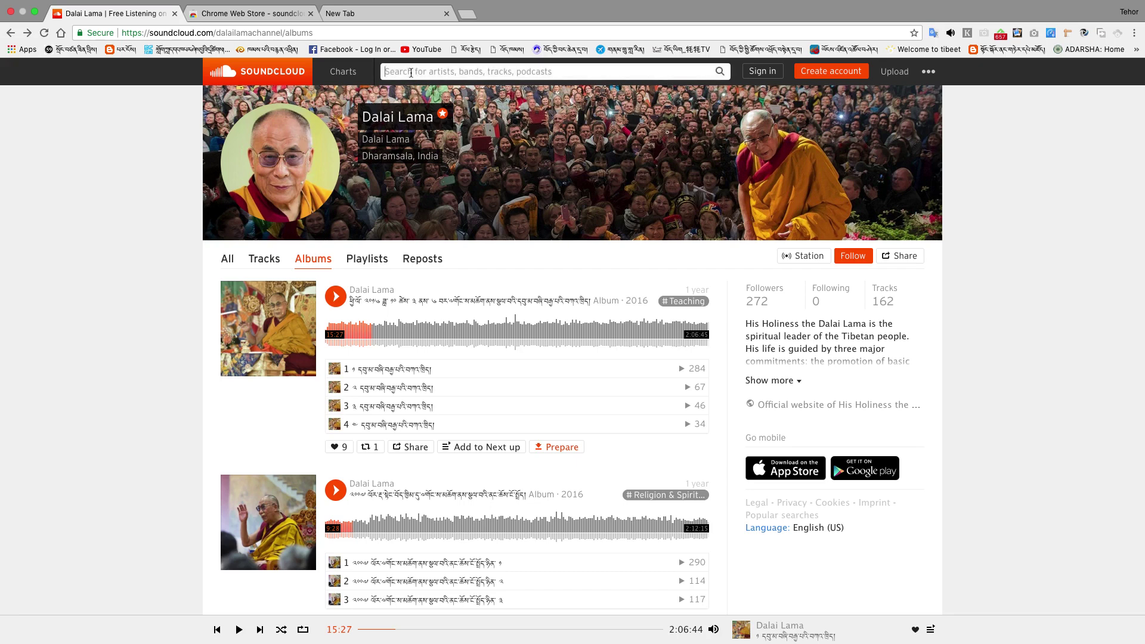
text(མེར)
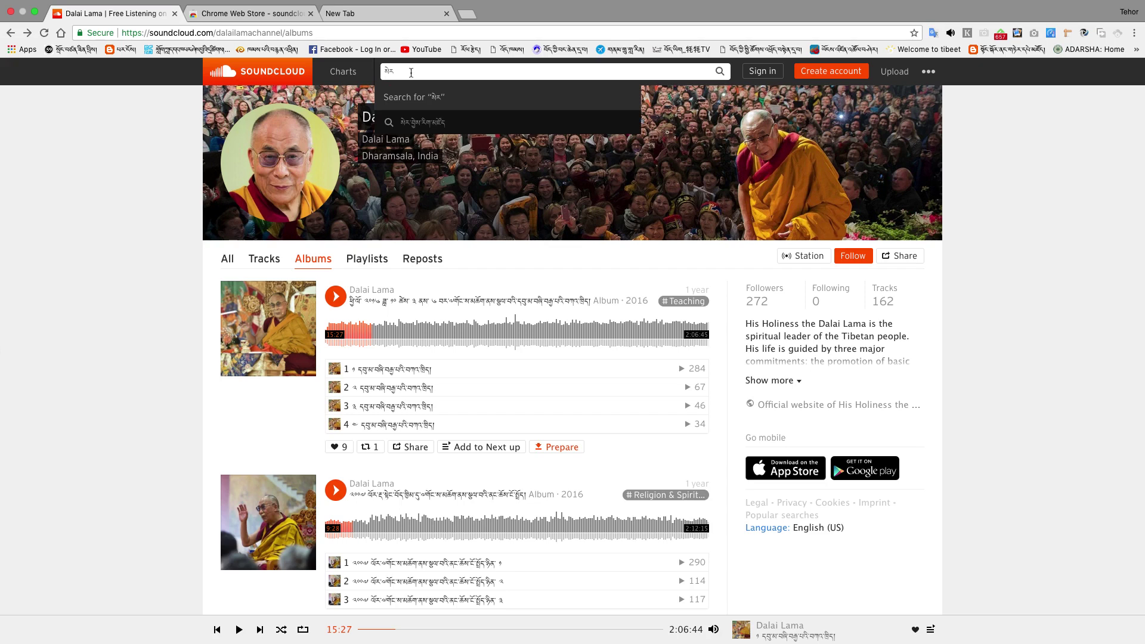
click(443, 128)
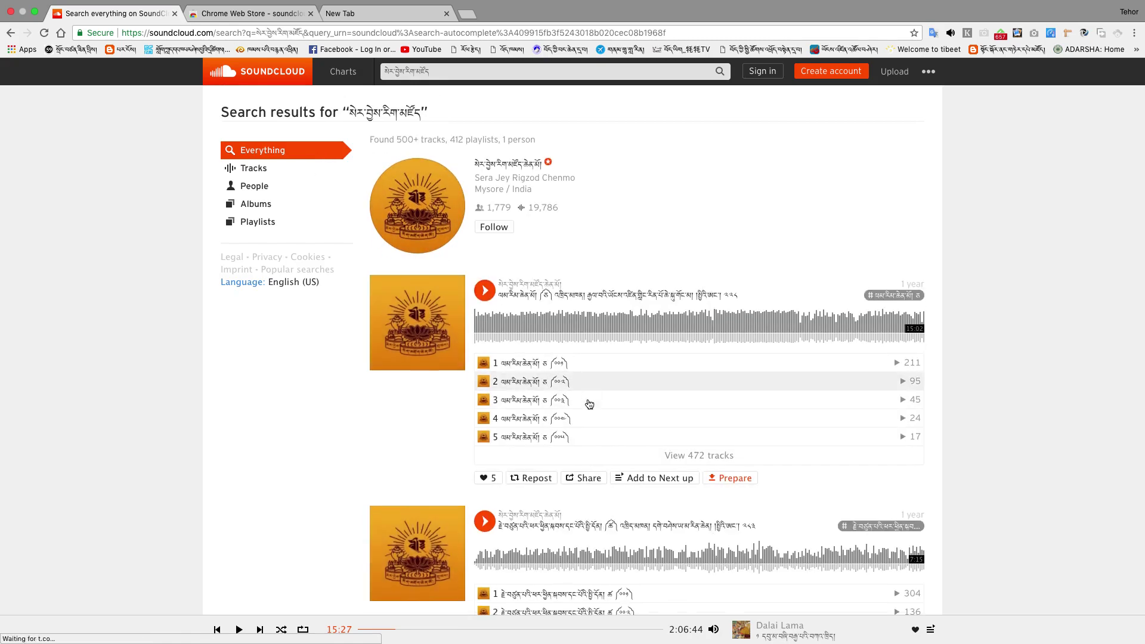
scroll(589, 405, down, 2)
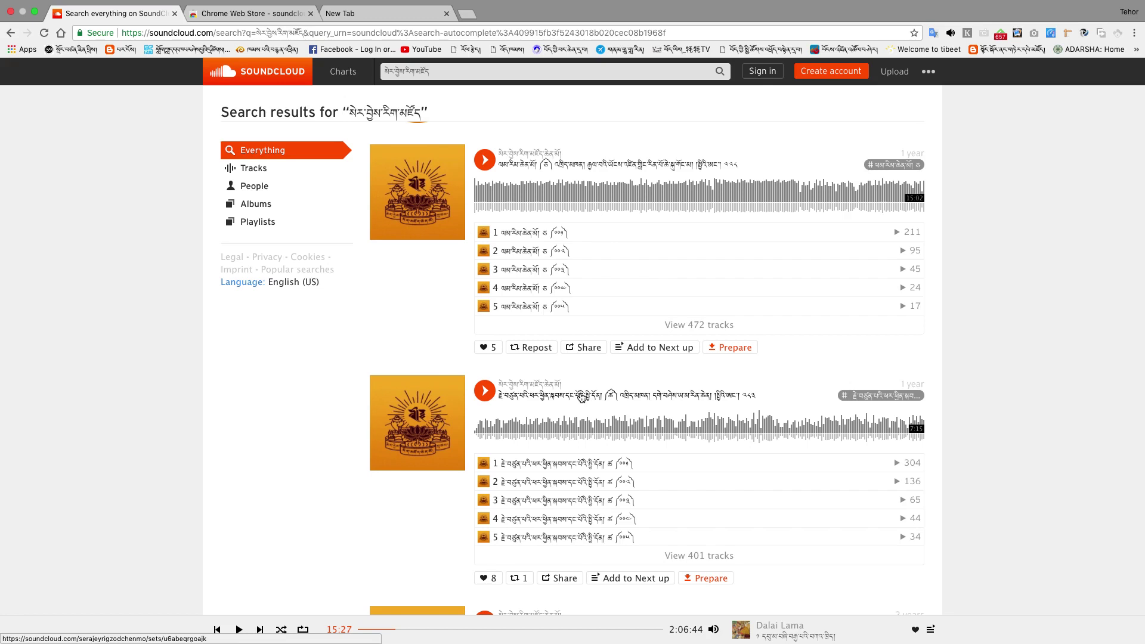
scroll(576, 390, up, 2)
scroll(576, 390, up, 1)
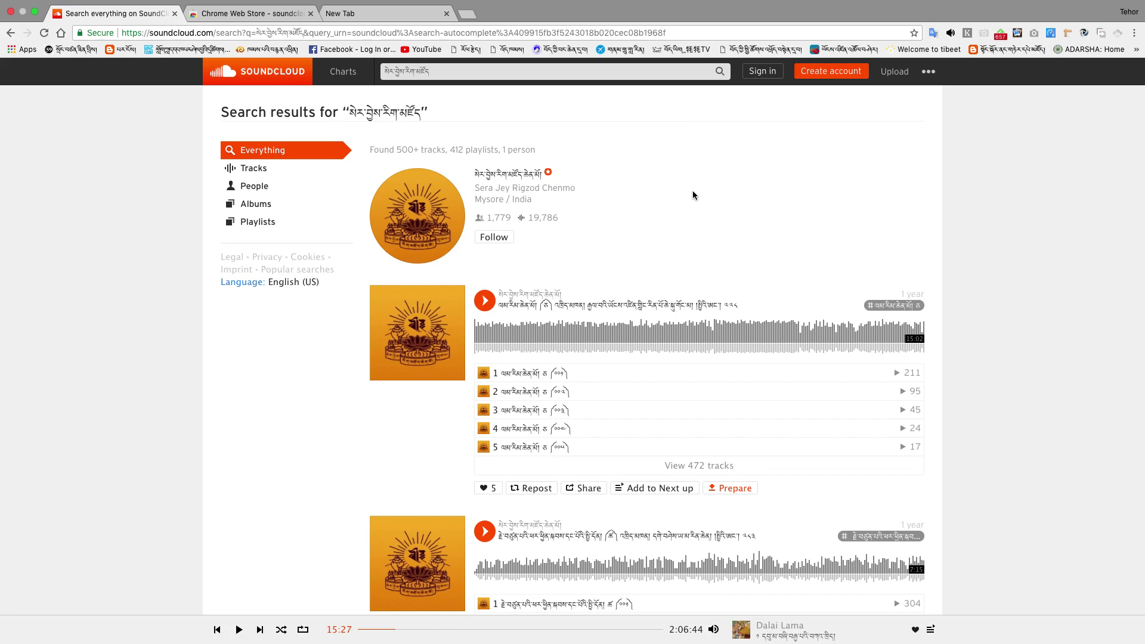
scroll(688, 191, down, 8)
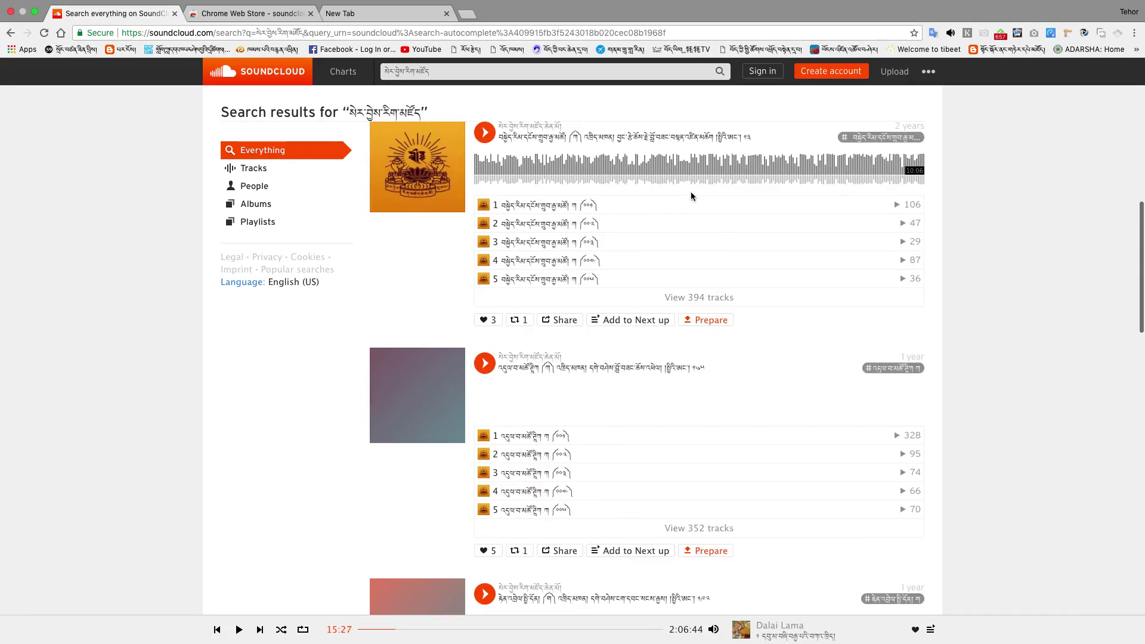
scroll(674, 199, up, 7)
- Return to the Dalai Lama channel's albums page and look over the listed albums
key(super+bracketleft)
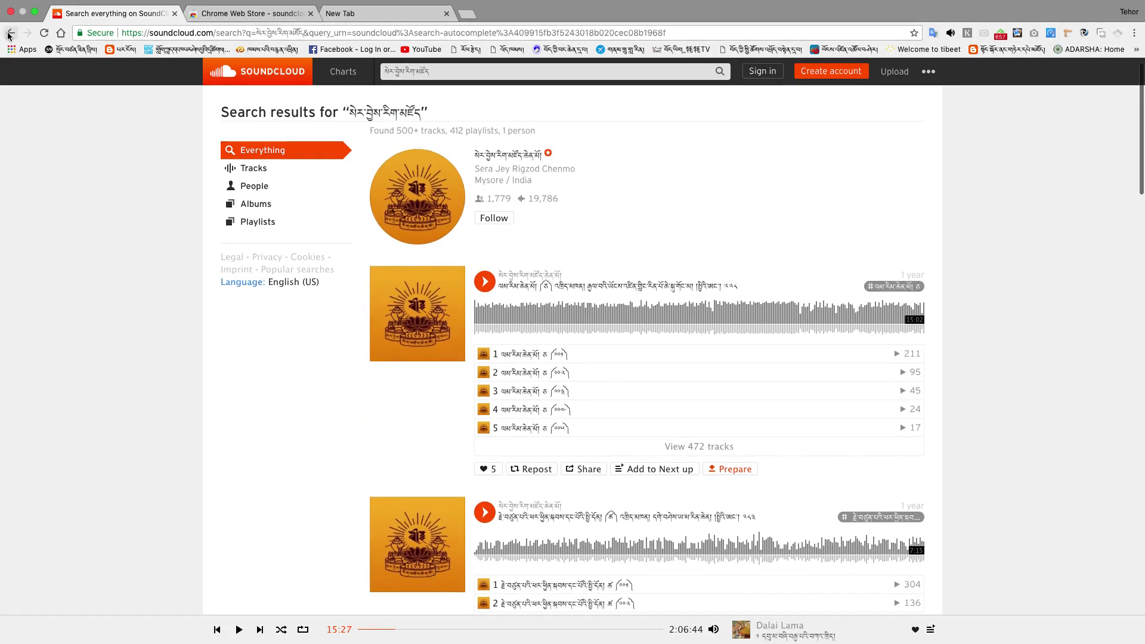
scroll(473, 230, down, 3)
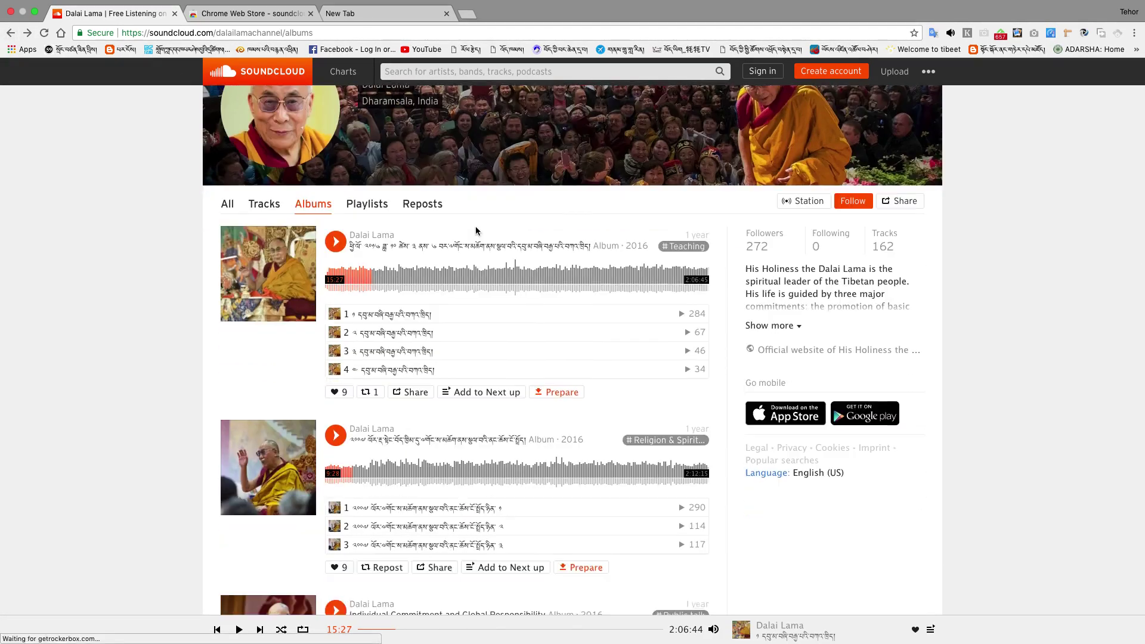
scroll(472, 230, up, 3)
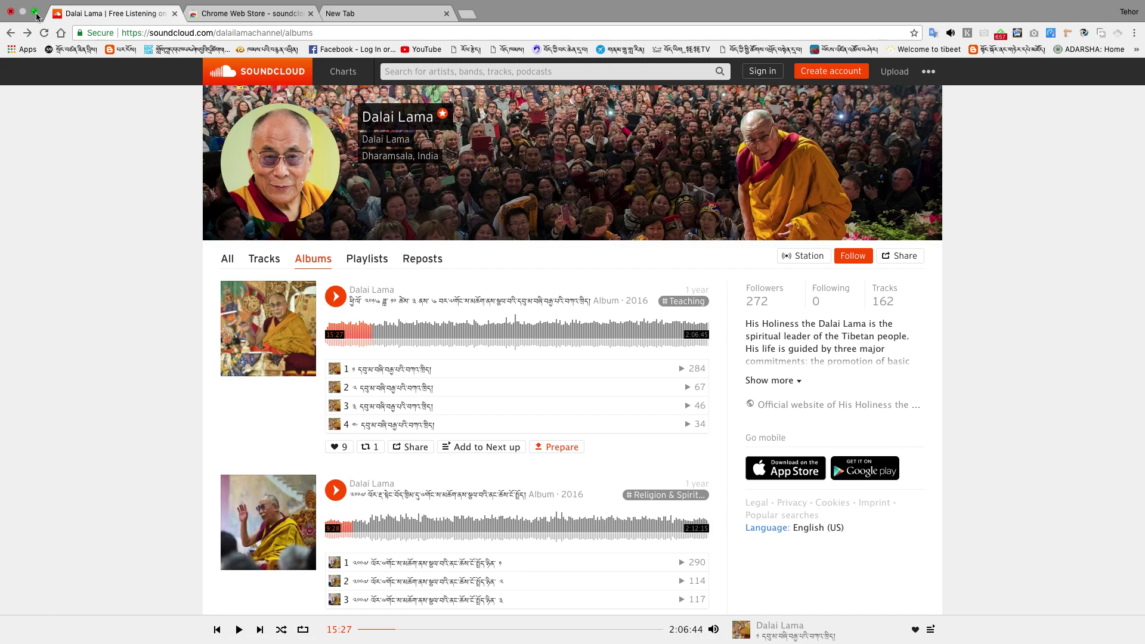
- Look over the installed applications and switch back to Google Chrome
mouse_move(0, 0)
click(900, 629)
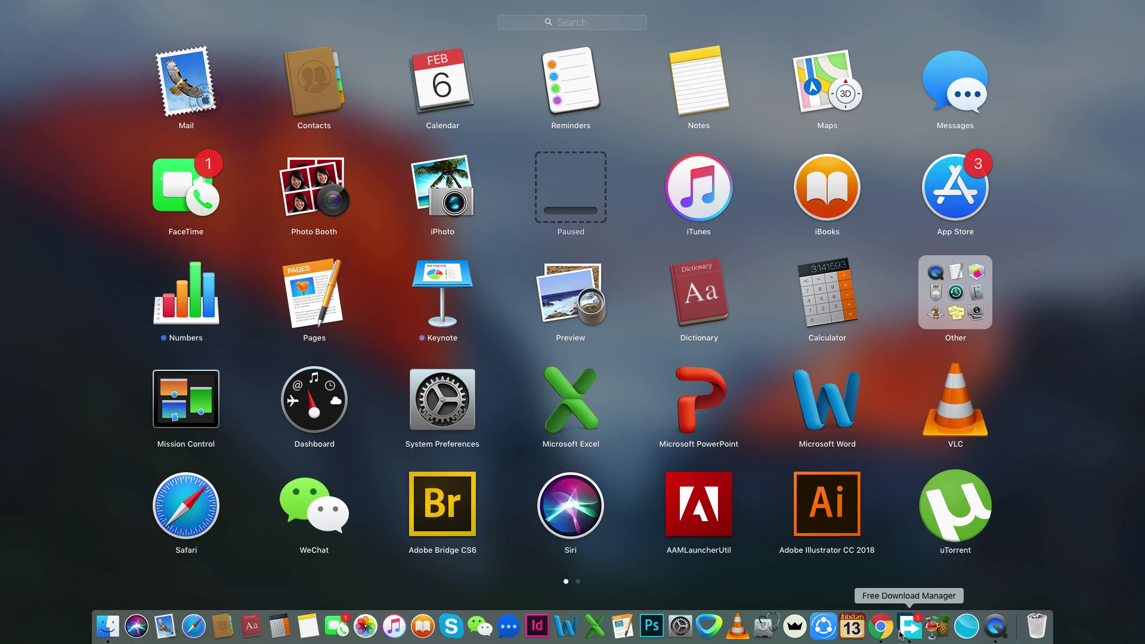
click(881, 626)
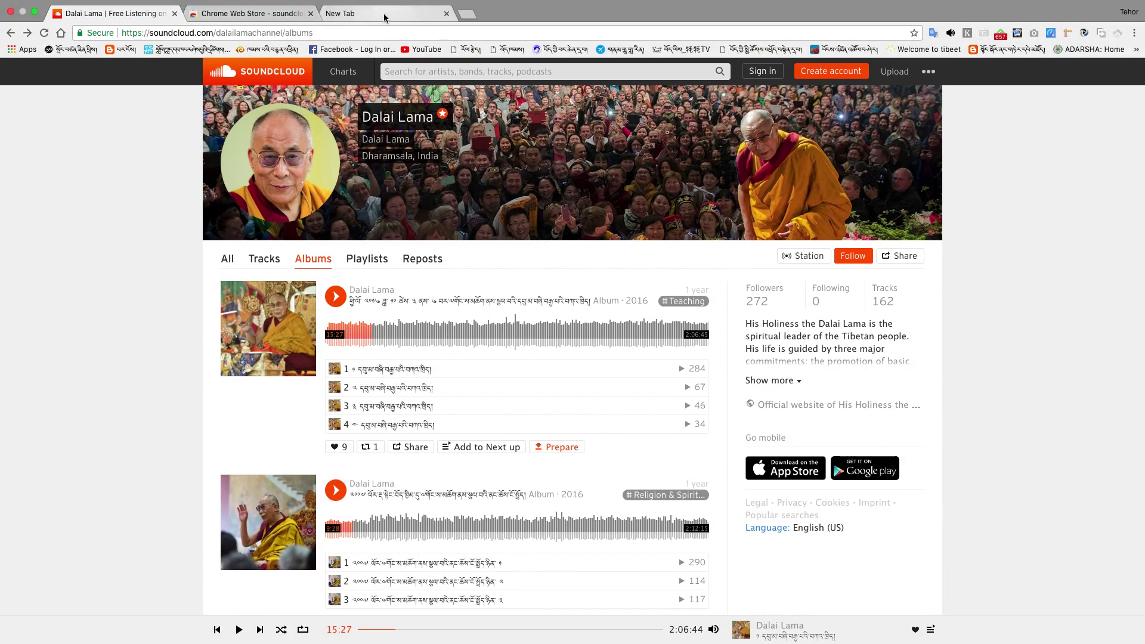
- Open the browser settings and go to the Chrome Web Store through the Themes setting
click(1133, 34)
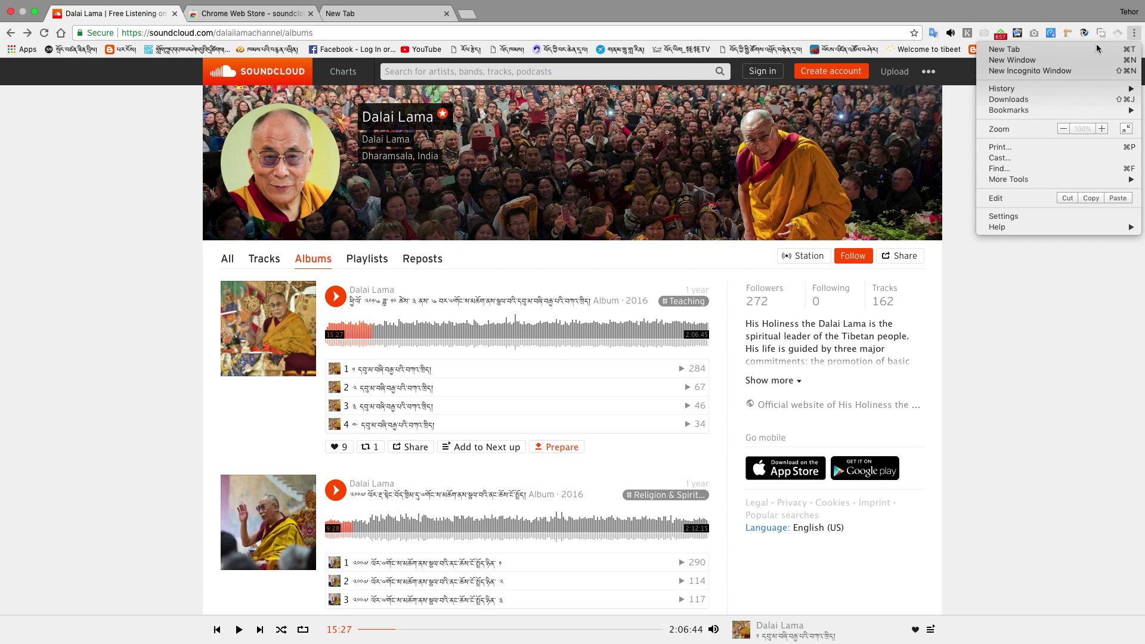
click(1006, 217)
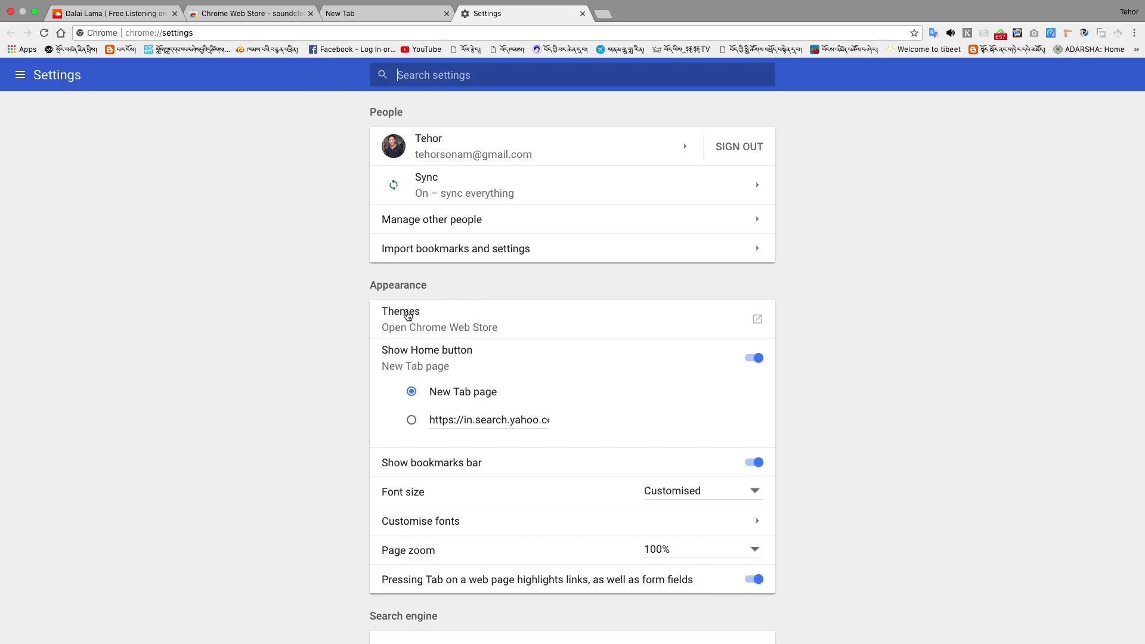
click(406, 314)
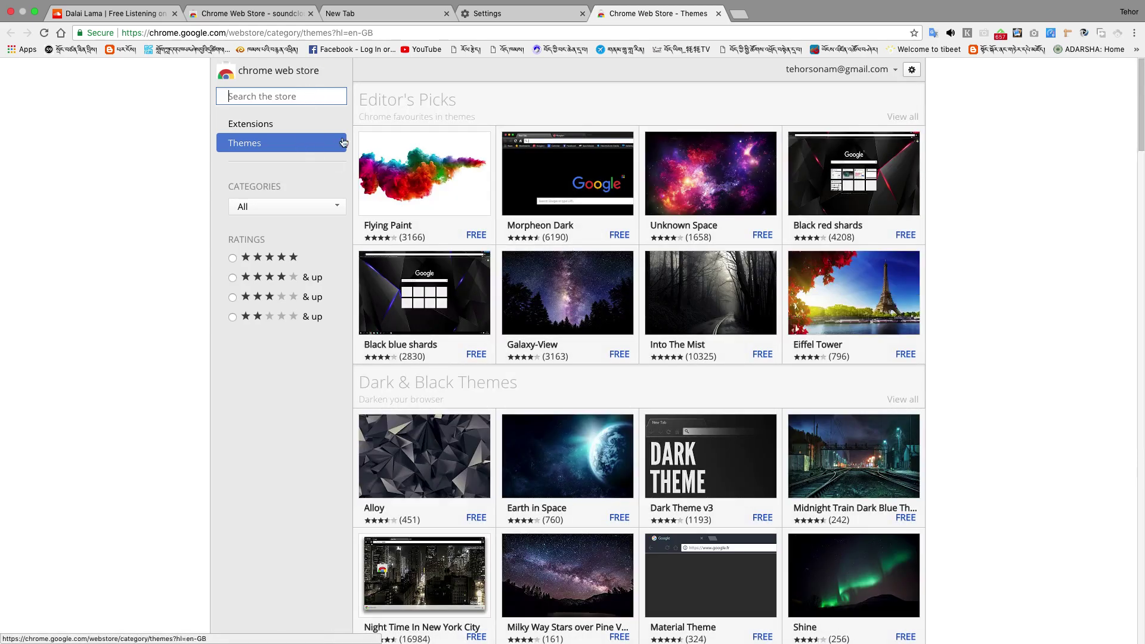
- Go to the store's Extensions section and search it for "soundcloud download"
right_click(273, 96)
click(295, 155)
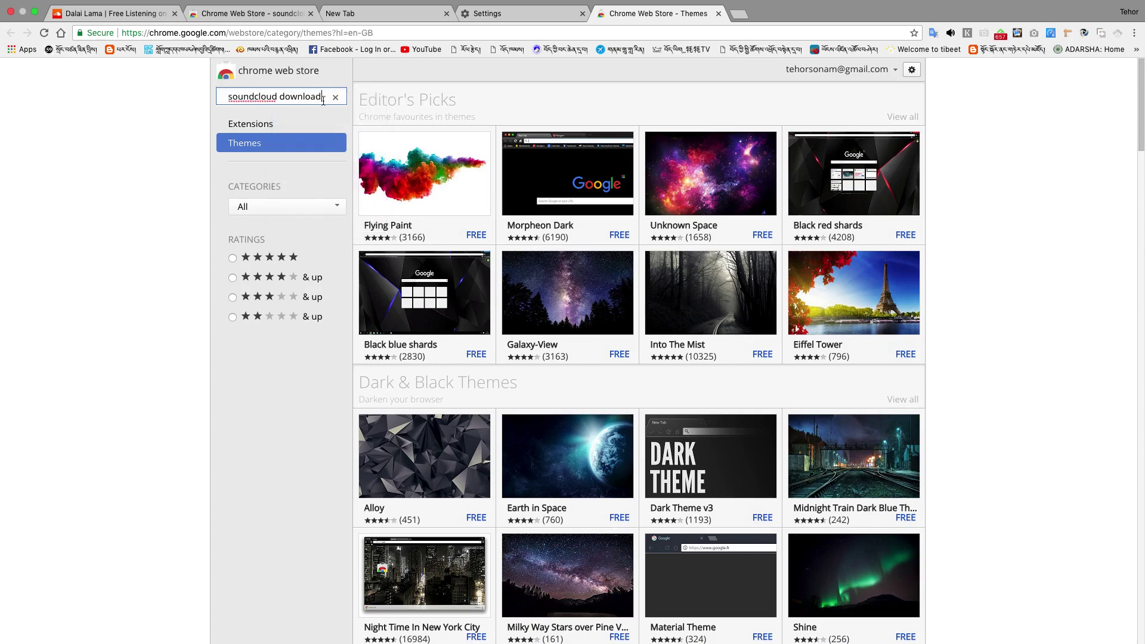
click(263, 122)
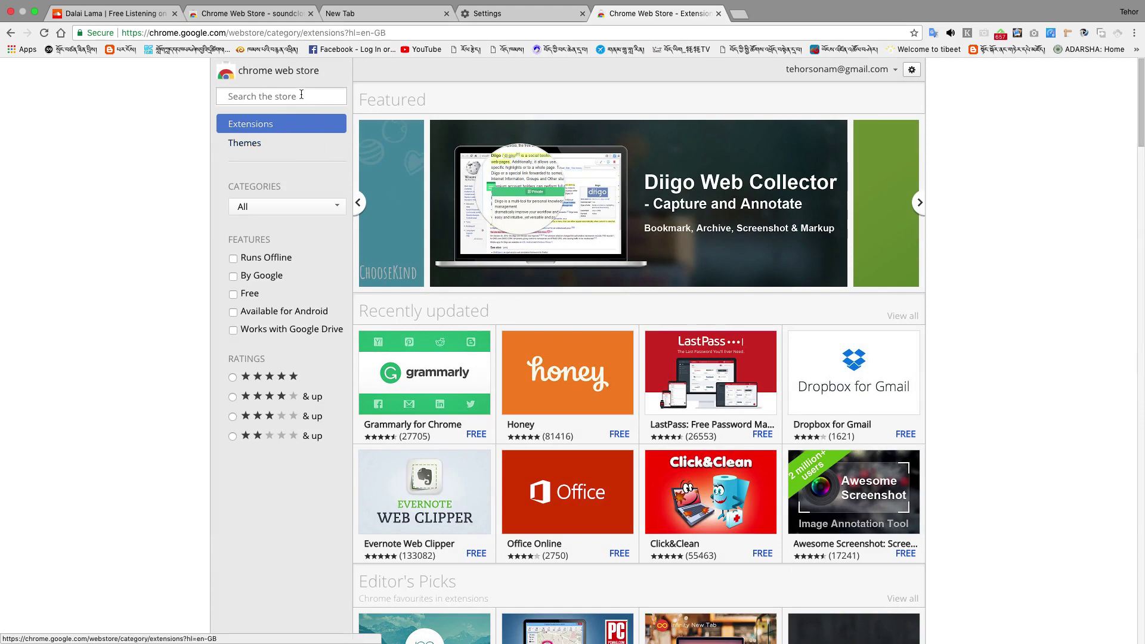
click(301, 94)
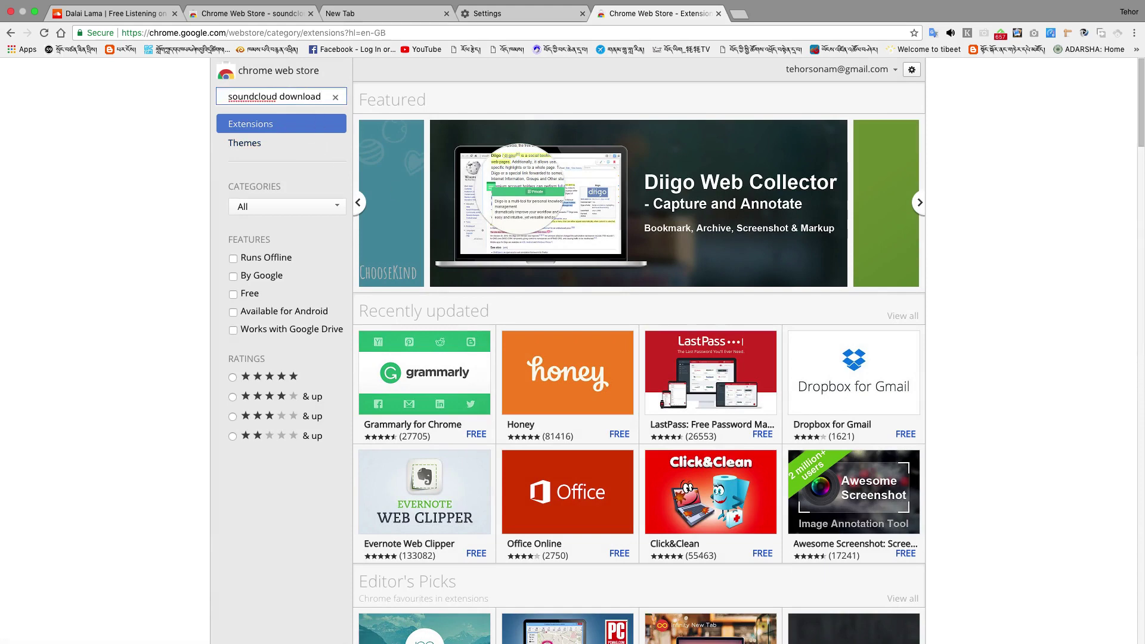
key(Return)
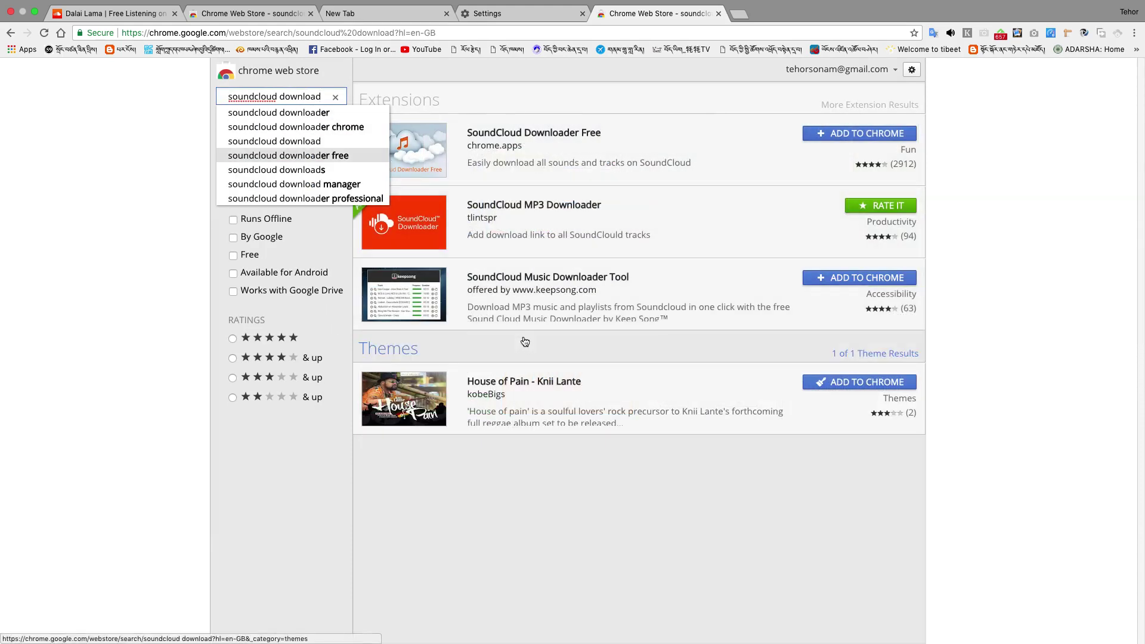
click(326, 95)
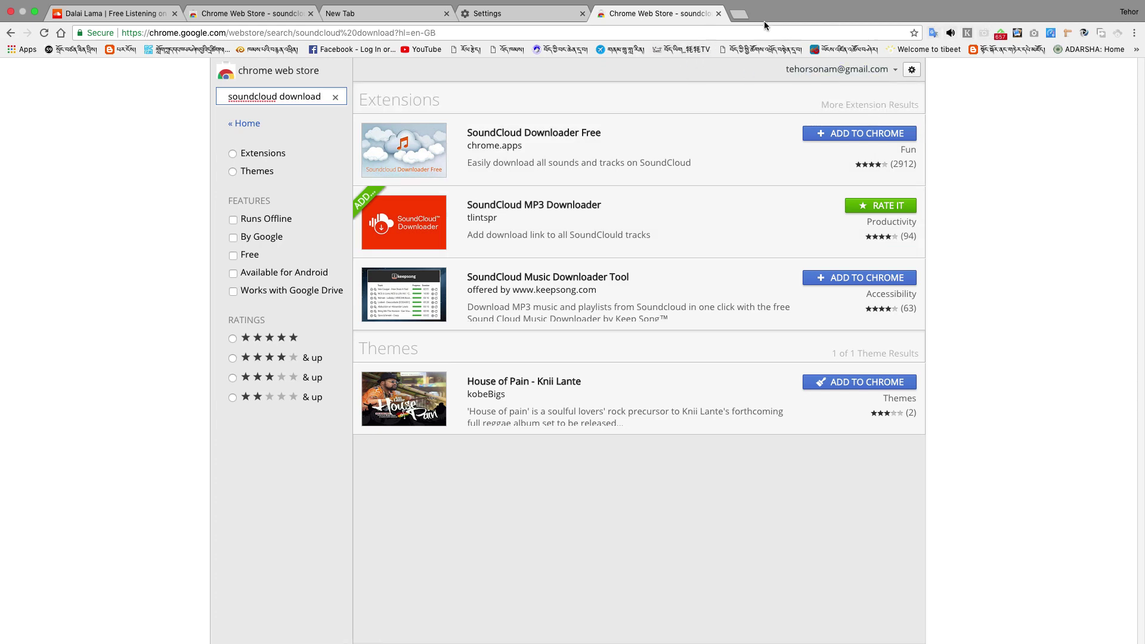
- Close the store search page and check the installed SoundCloud MP3 Downloader extension
click(719, 13)
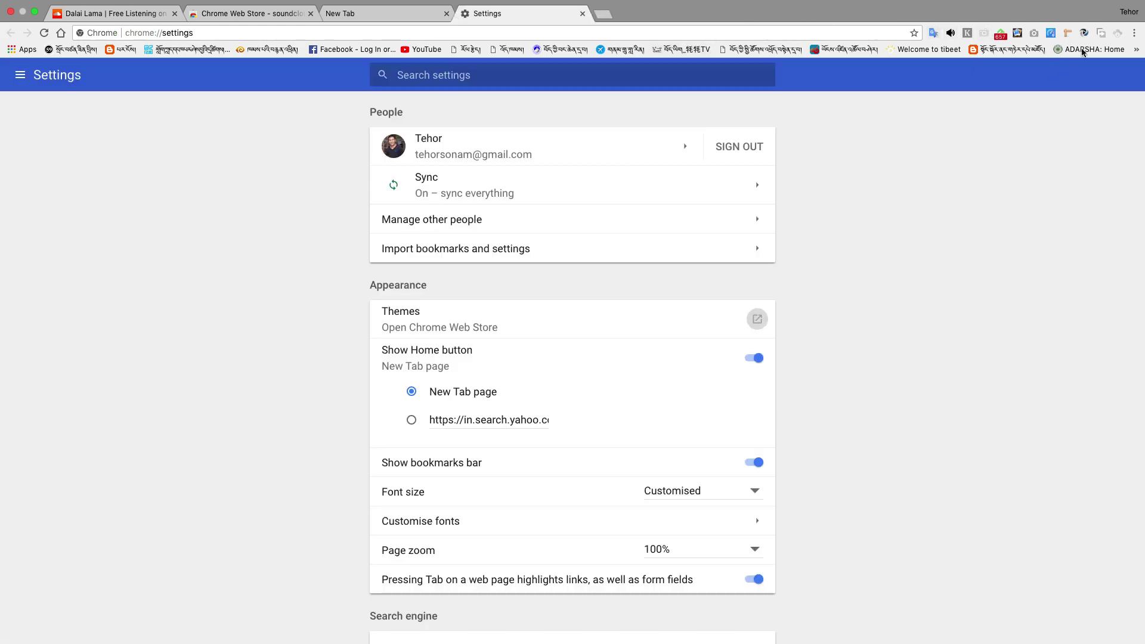
right_click(1117, 35)
click(1118, 38)
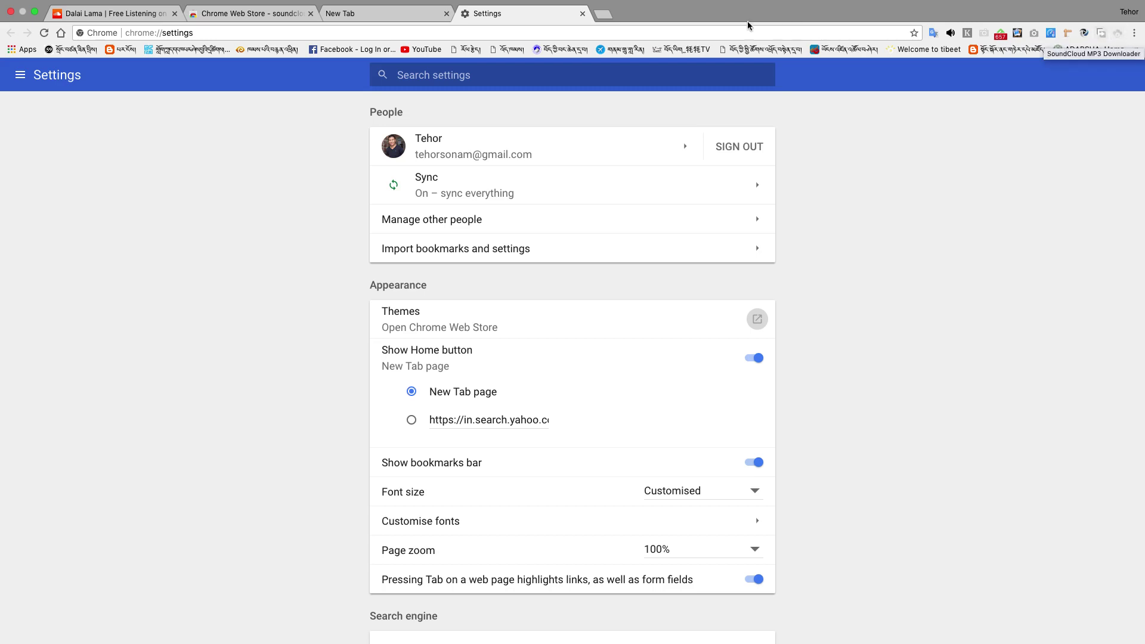
- Close the settings and blank pages and return to the Dalai Lama SoundCloud page
click(582, 13)
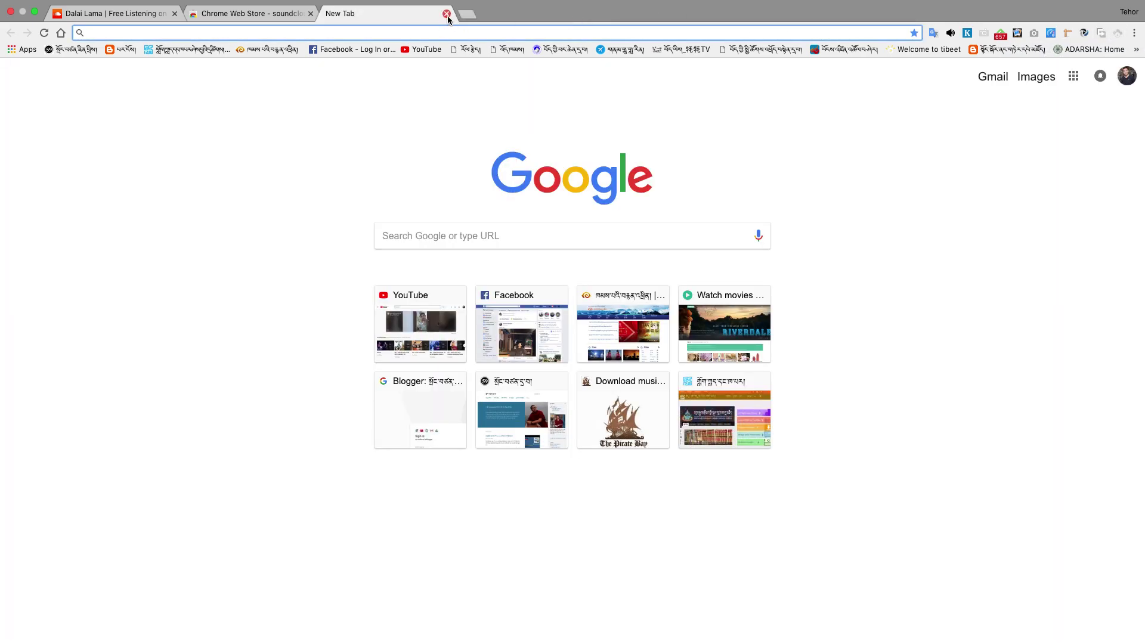
click(447, 13)
click(146, 16)
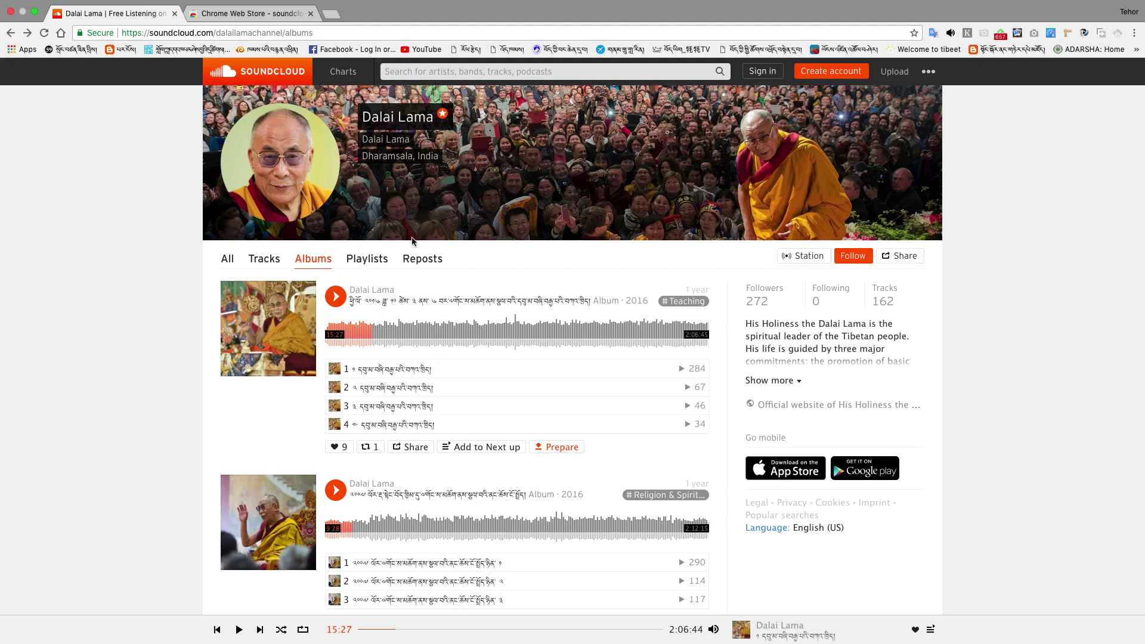
- Examine the Dalai Lama channel's albums, individual tracks and full overview, including their Prepare options
scroll(522, 398, down, 1)
scroll(522, 399, down, 2)
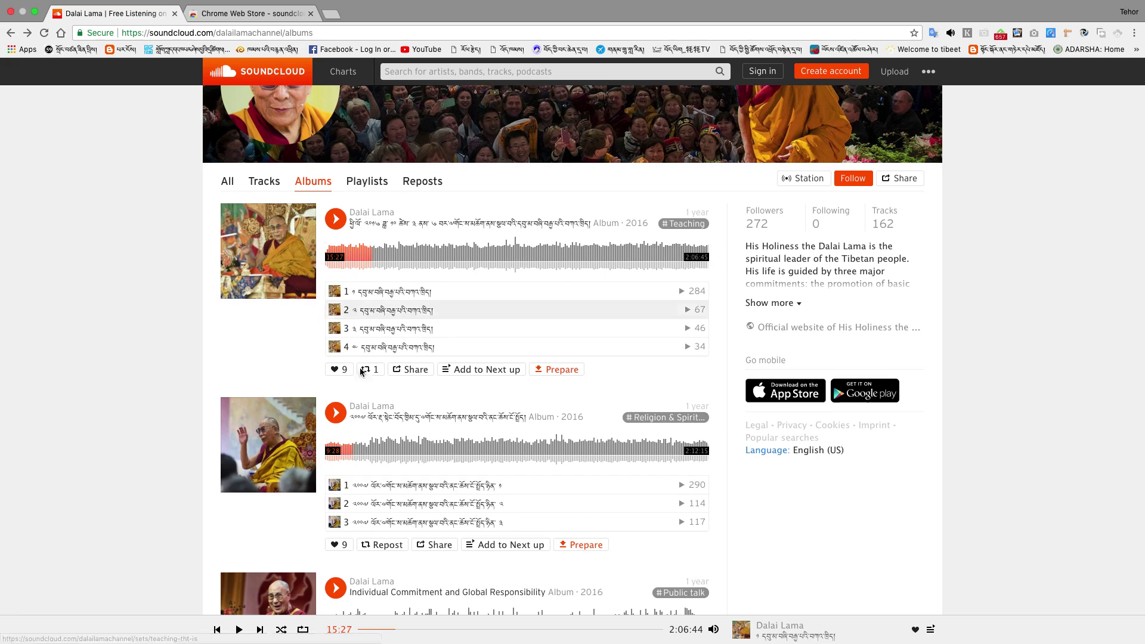
scroll(370, 383, down, 2)
scroll(406, 383, up, 3)
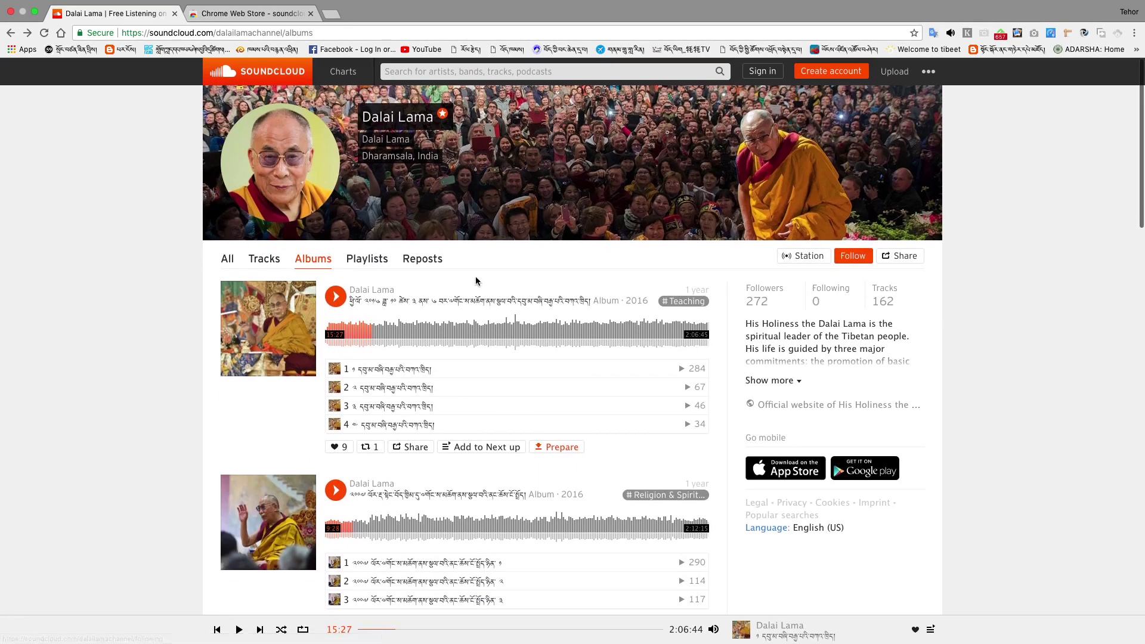
click(264, 259)
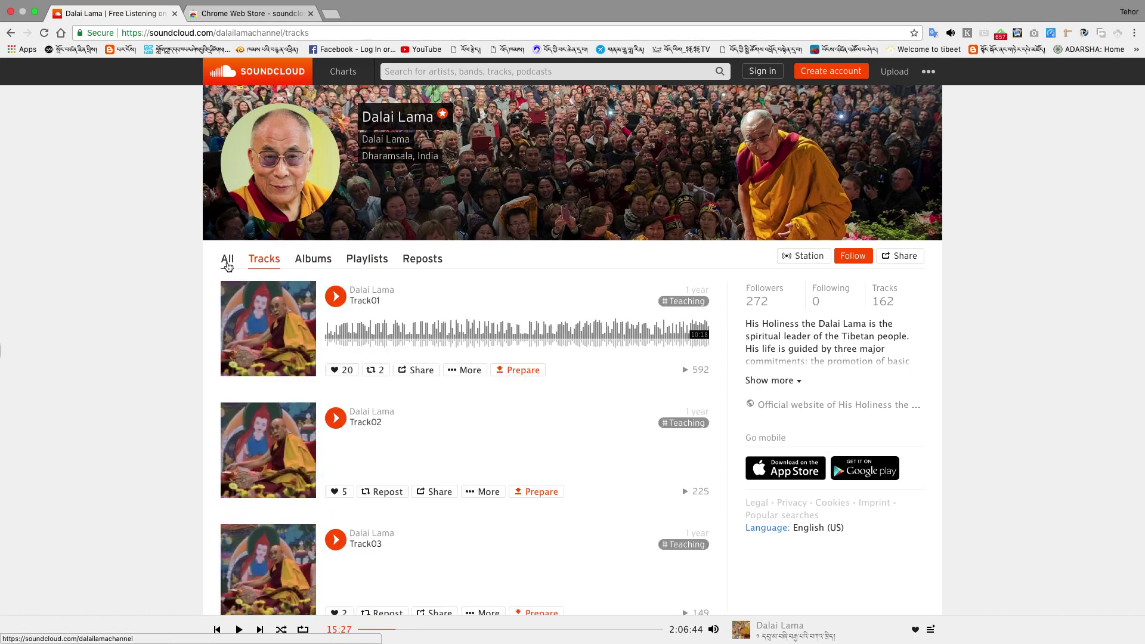
click(227, 265)
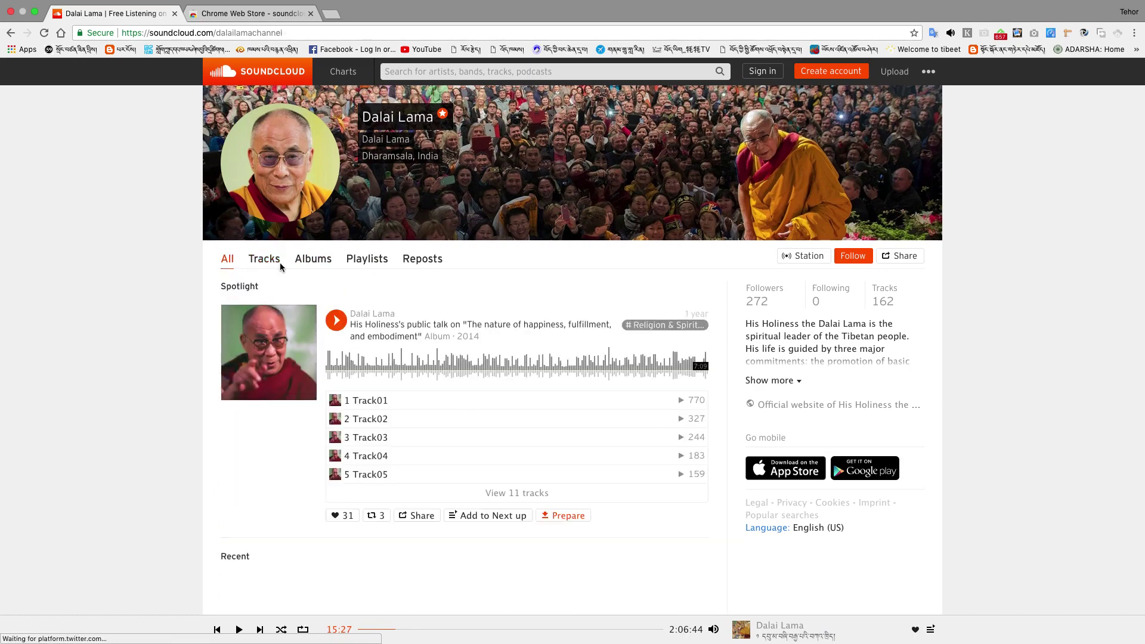
scroll(272, 407, down, 4)
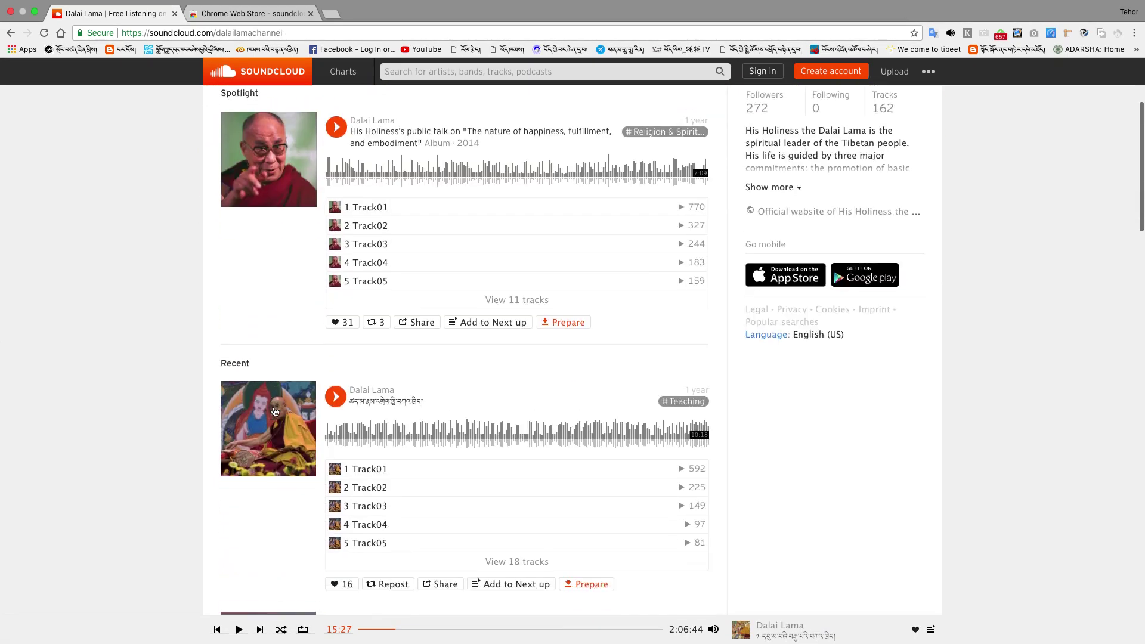
scroll(273, 413, down, 2)
scroll(388, 341, up, 5)
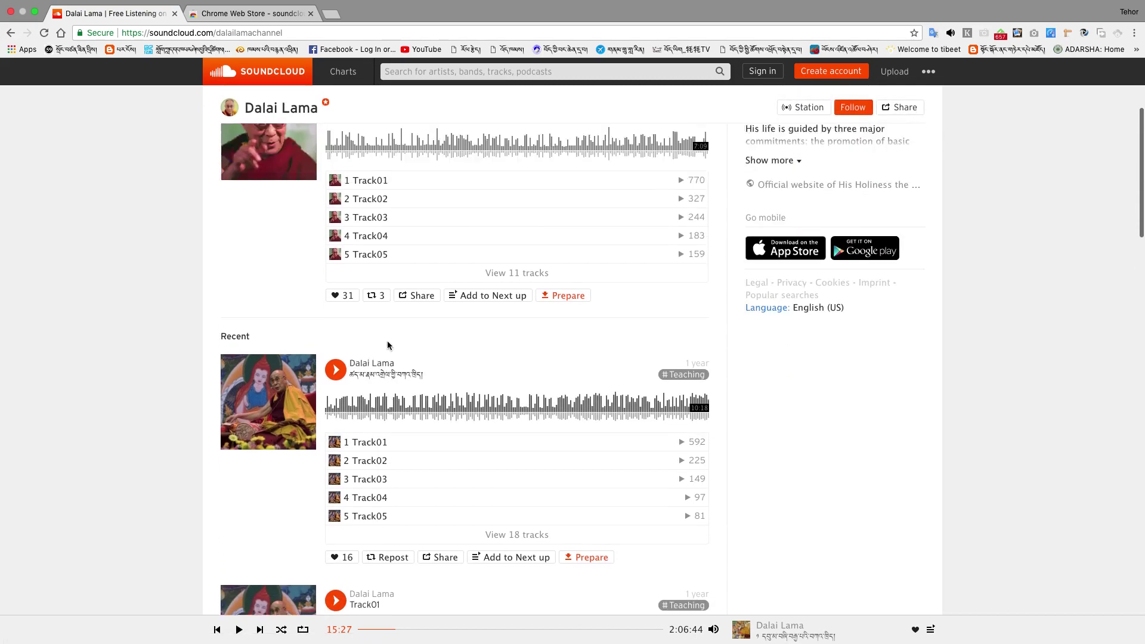
scroll(373, 347, down, 15)
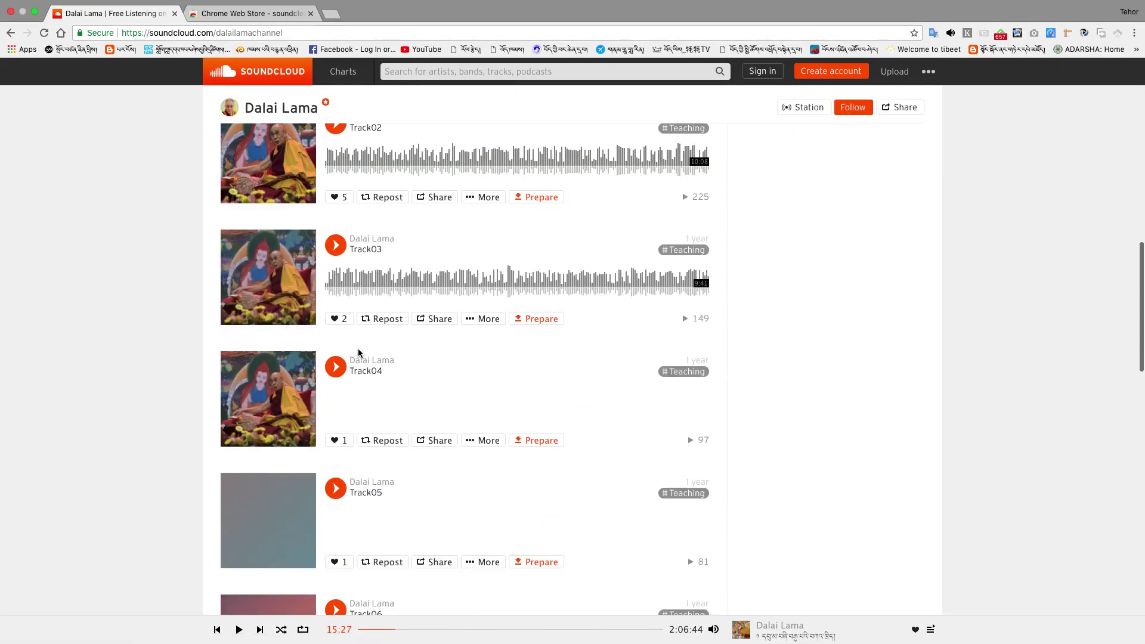
scroll(396, 358, up, 15)
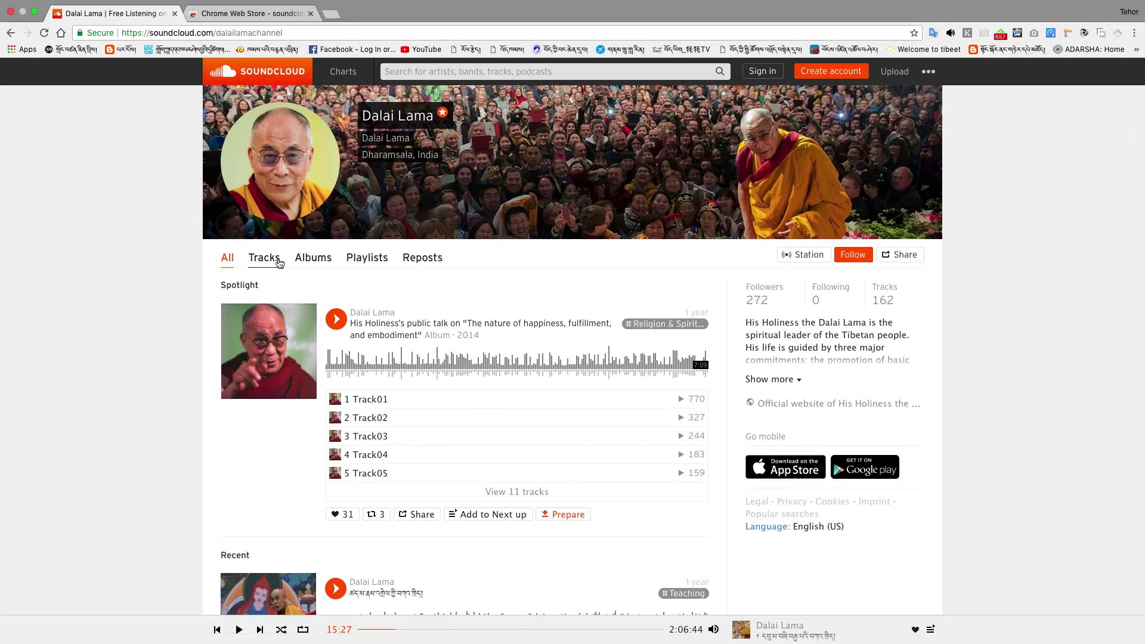
- Go back to the channel's albums and start preparing the first album, tagged Teaching, for download
click(312, 258)
scroll(477, 370, down, 1)
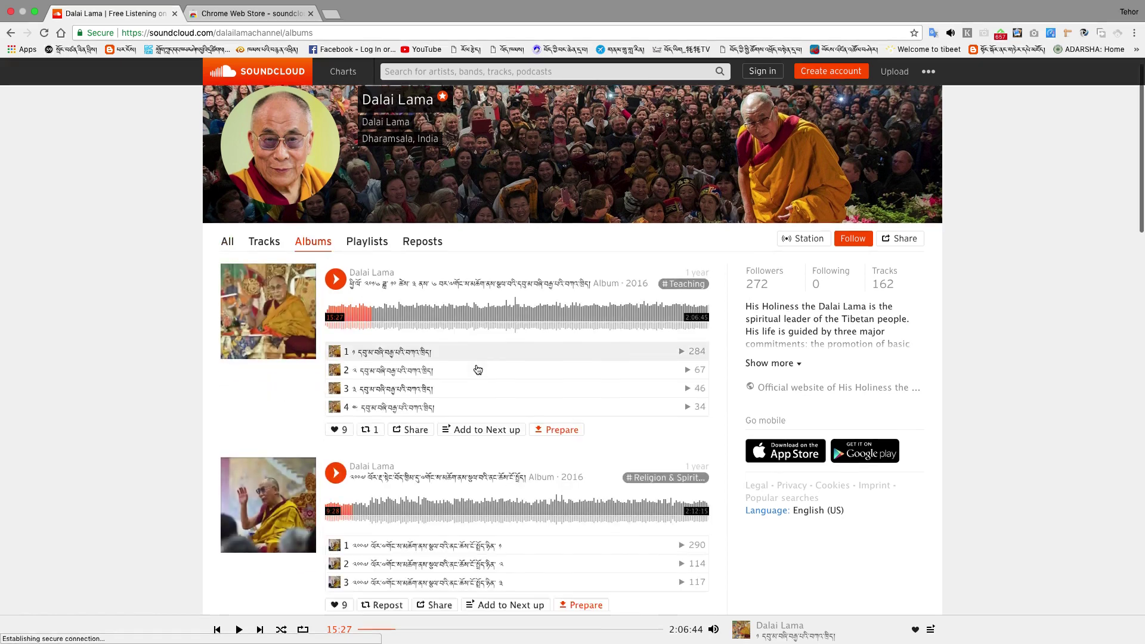
scroll(477, 370, down, 3)
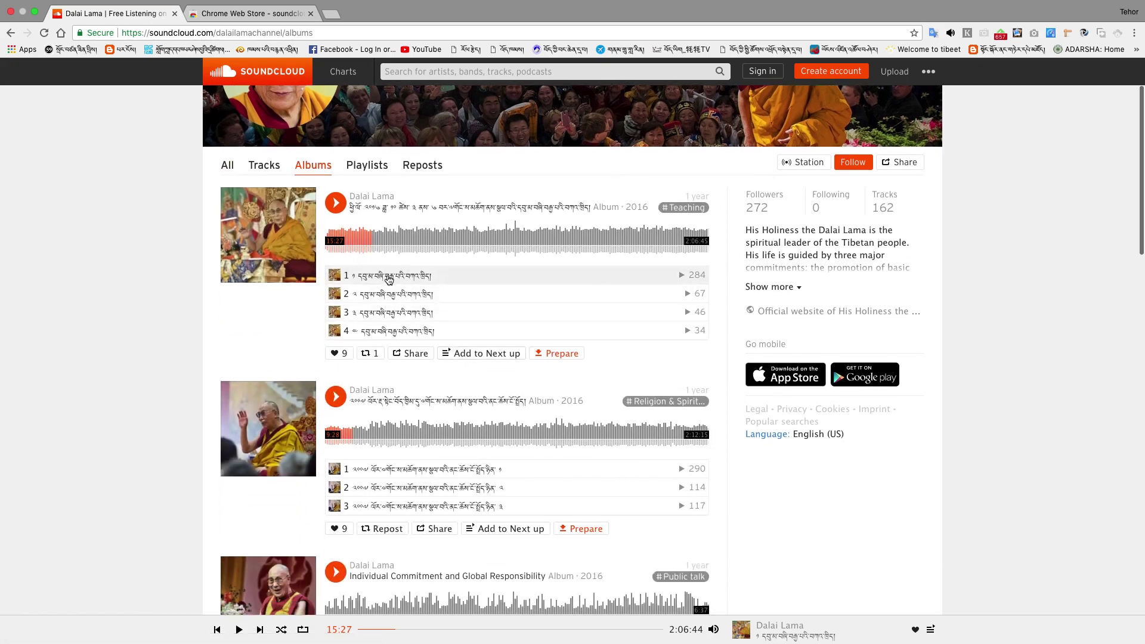
scroll(397, 282, down, 3)
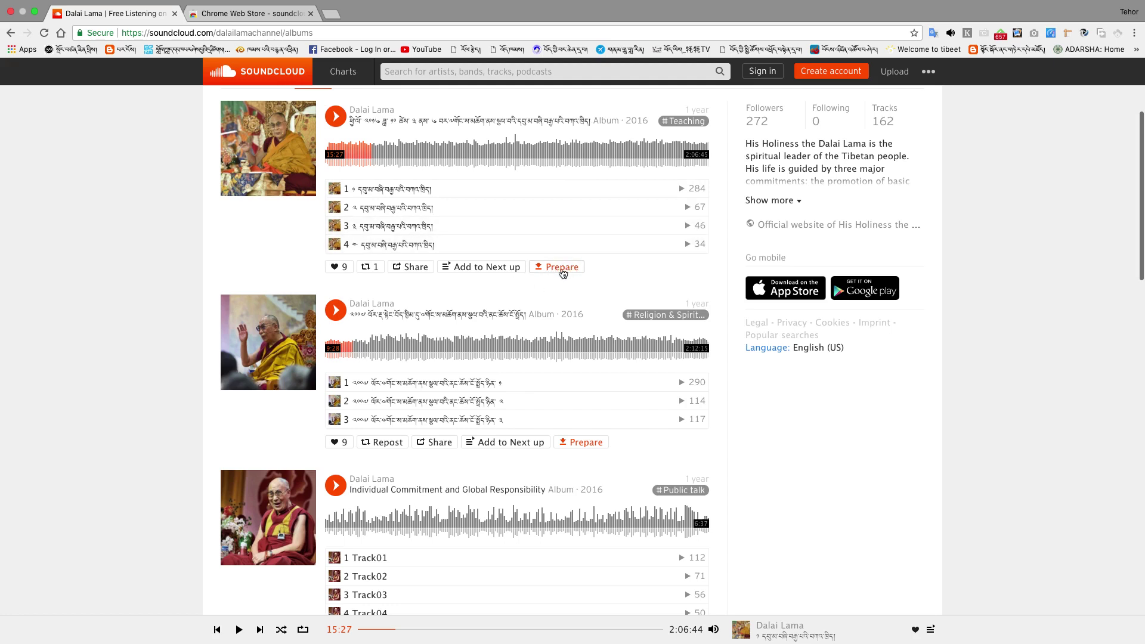
click(533, 266)
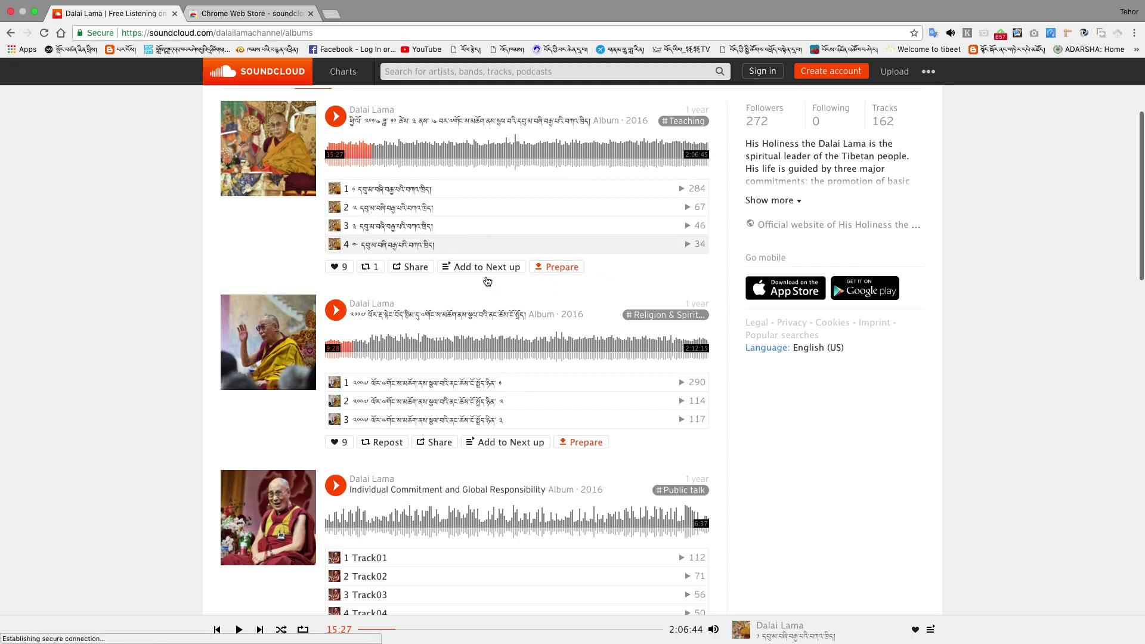
- Check the track list offered by the first album's Prepare option, dismiss it, and add the album to Next up
click(557, 271)
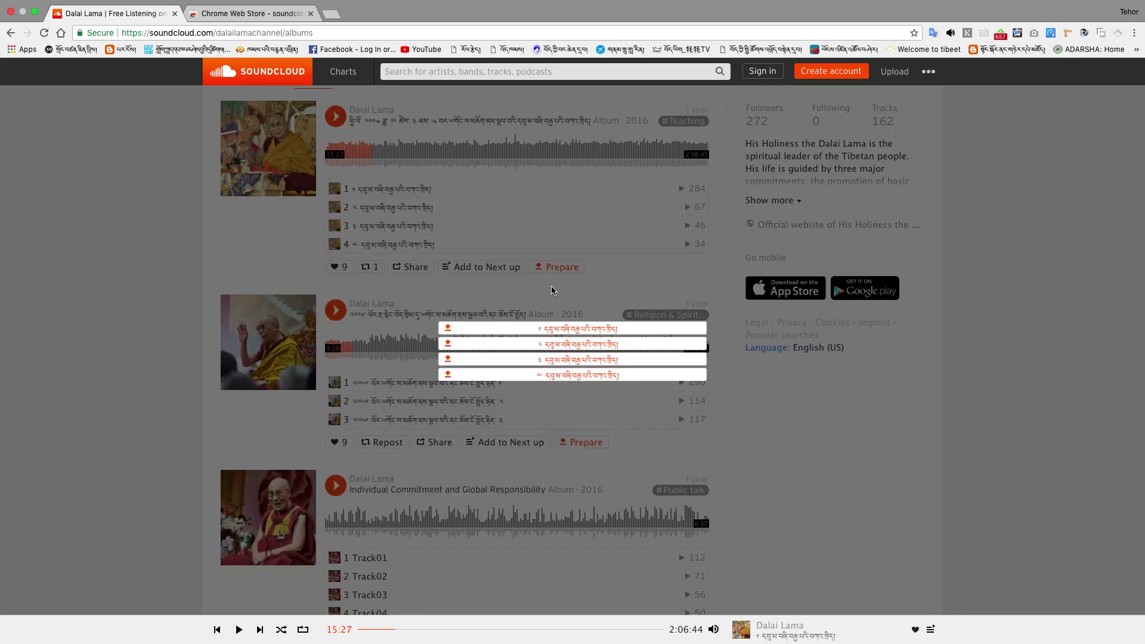
scroll(483, 357, down, 1)
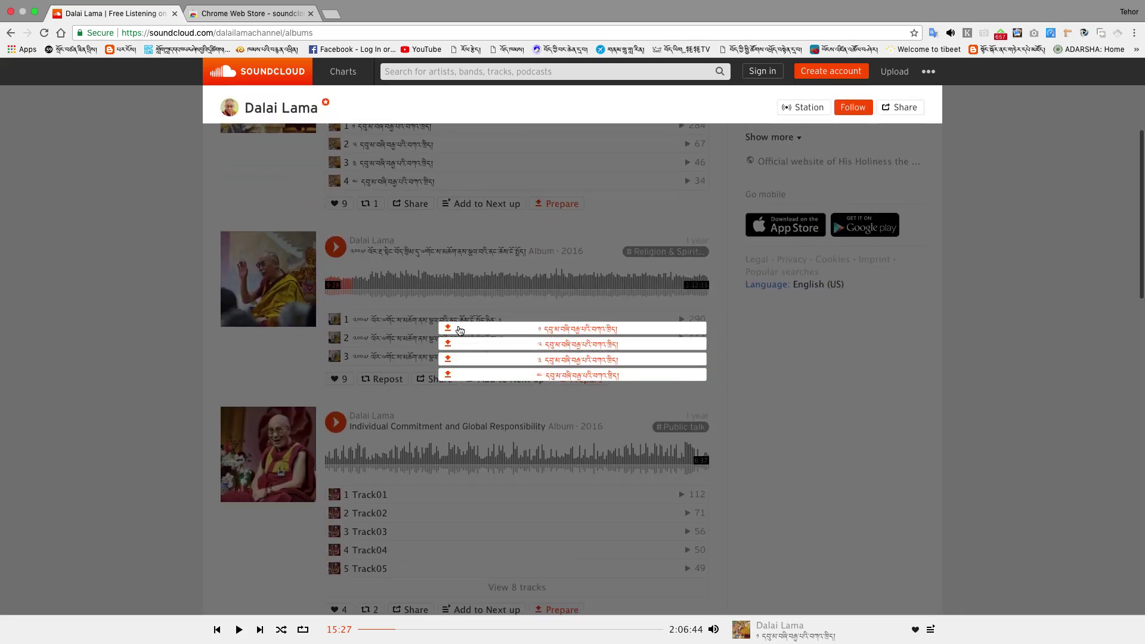
click(765, 332)
scroll(398, 268, up, 1)
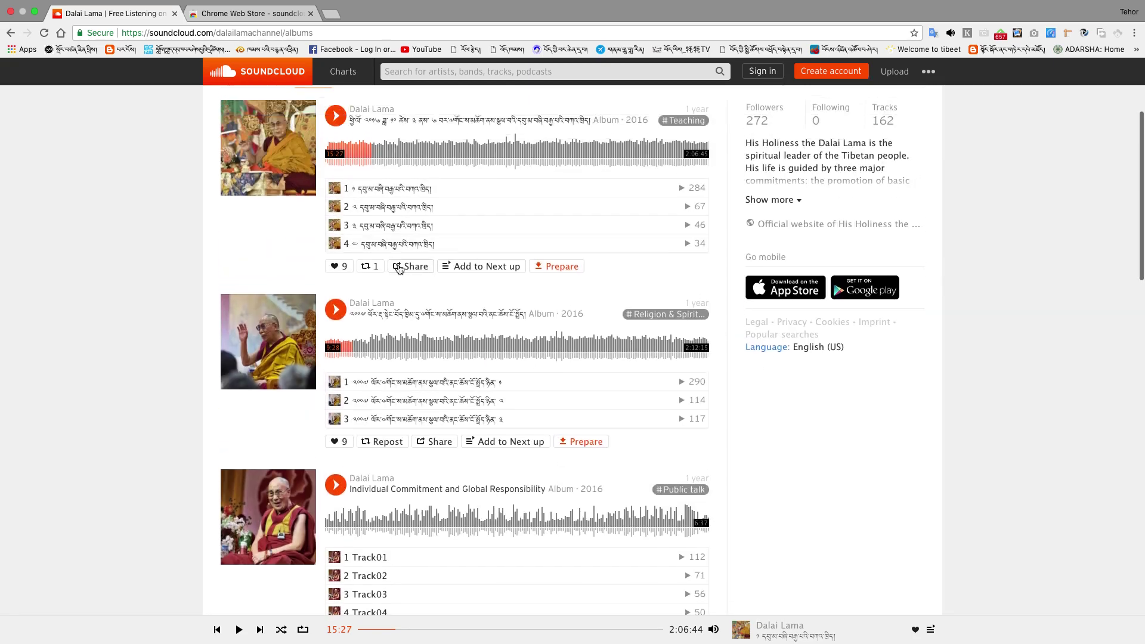
click(452, 271)
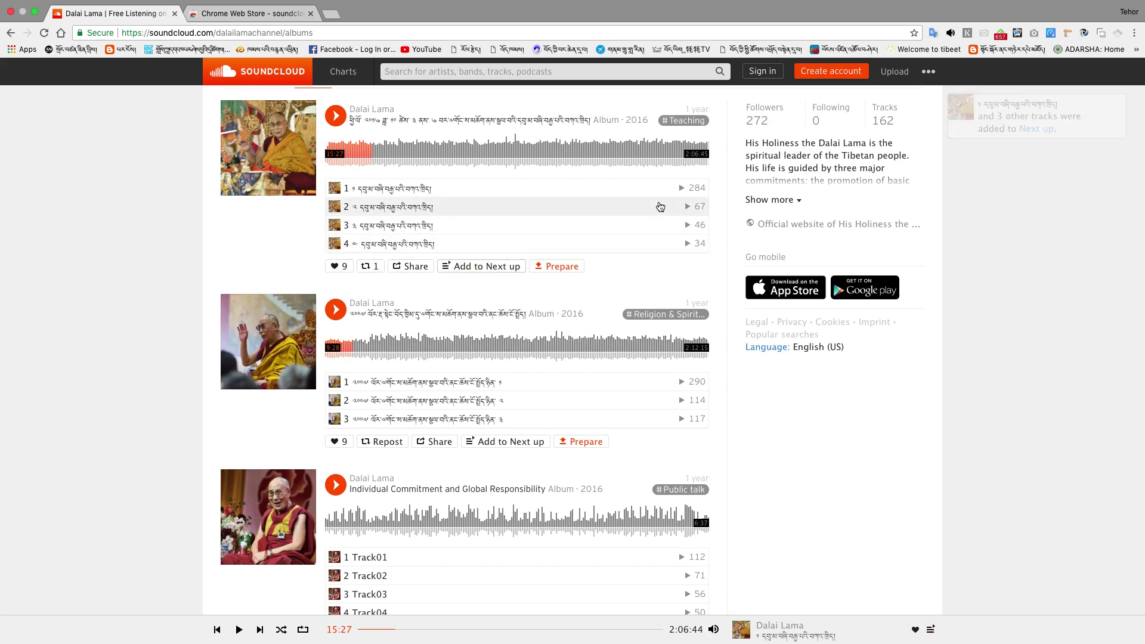
- Look through the channel's albums, comparing their track lists and Prepare options
scroll(456, 212, up, 2)
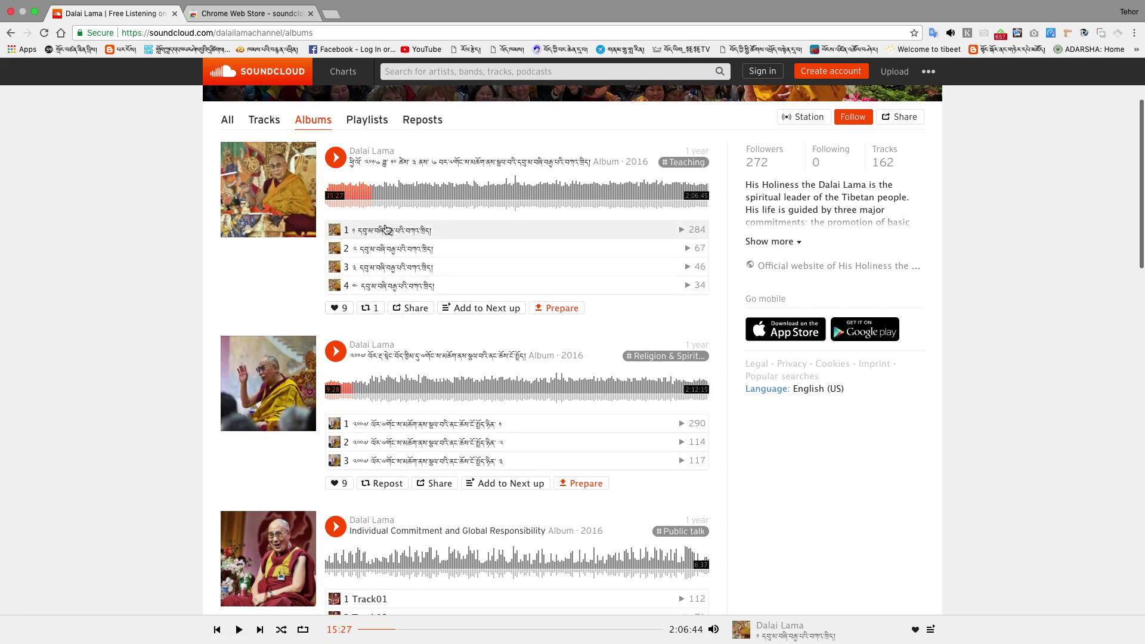
scroll(546, 435, down, 5)
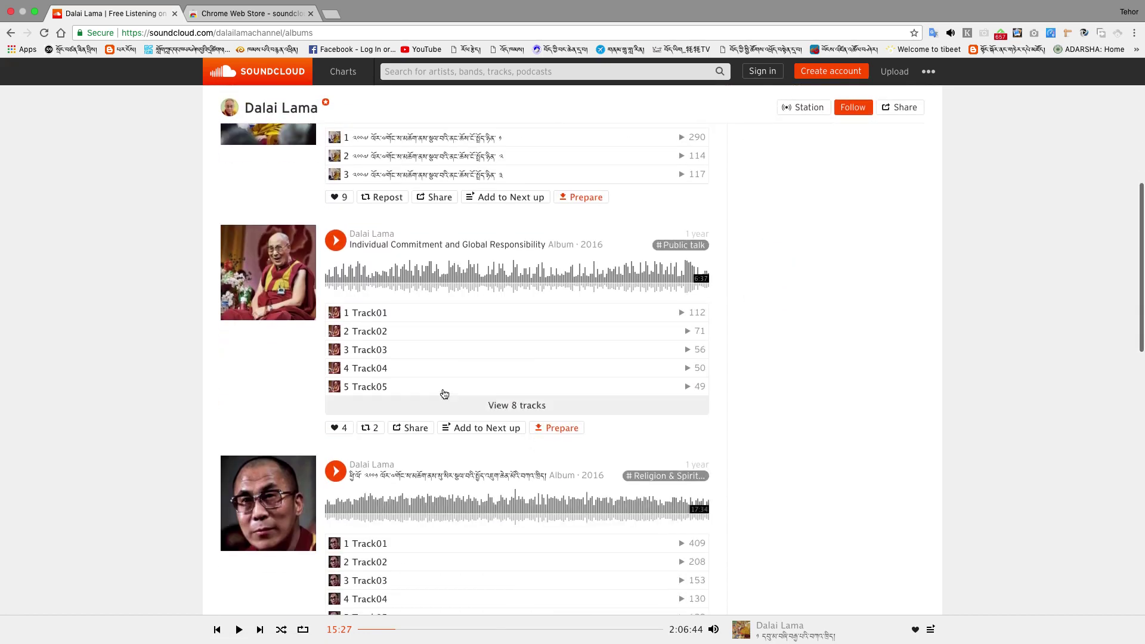
scroll(471, 429, down, 3)
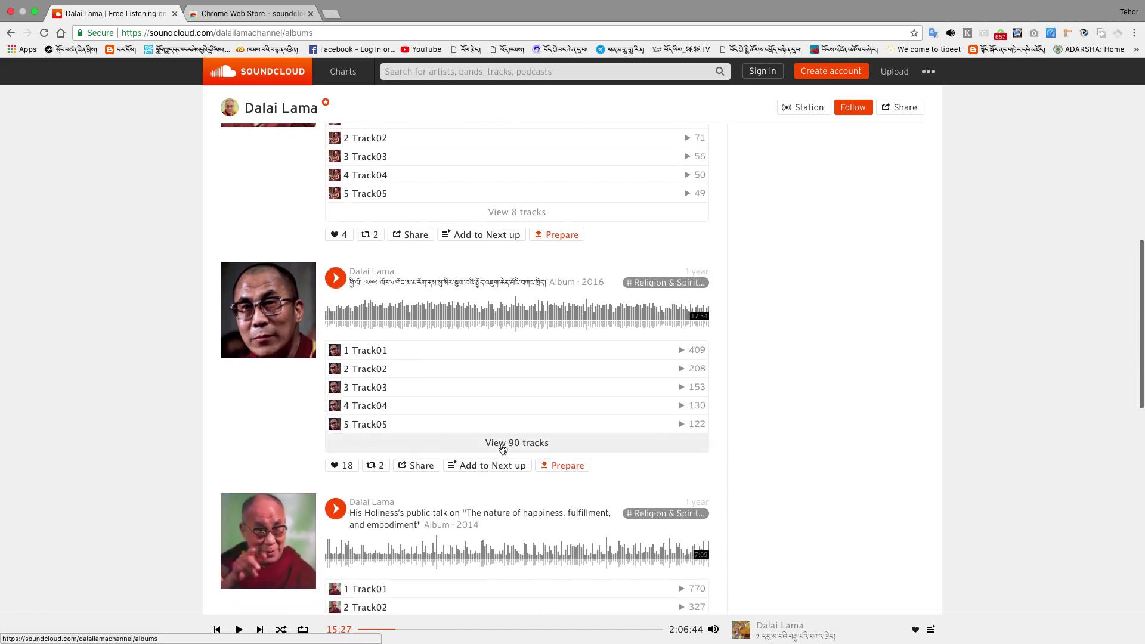
scroll(502, 448, up, 2)
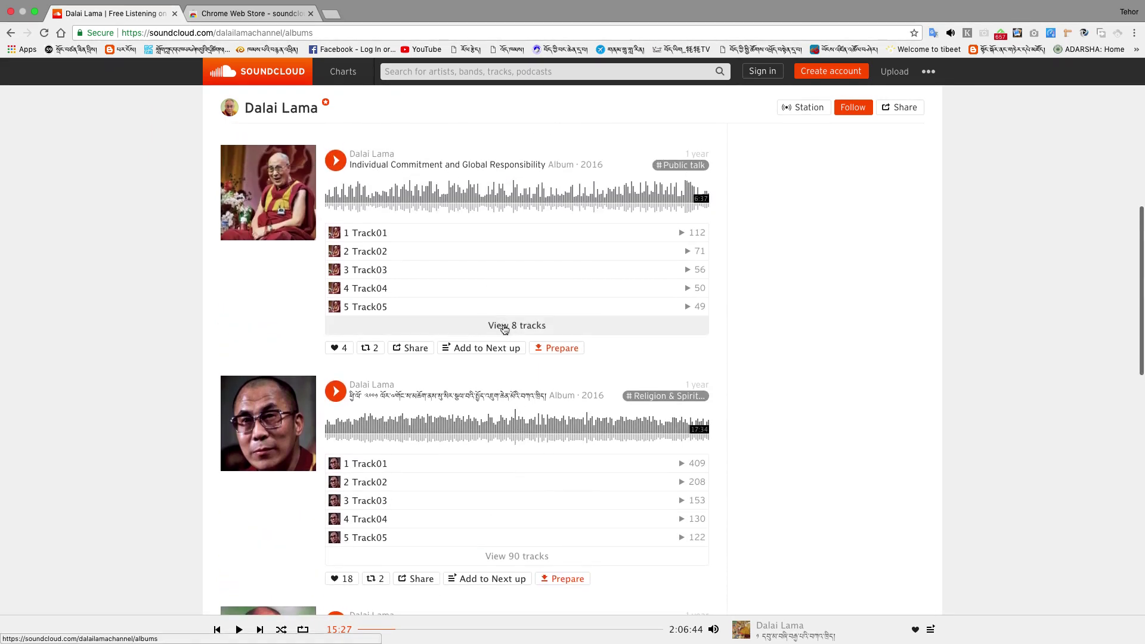
scroll(512, 329, up, 5)
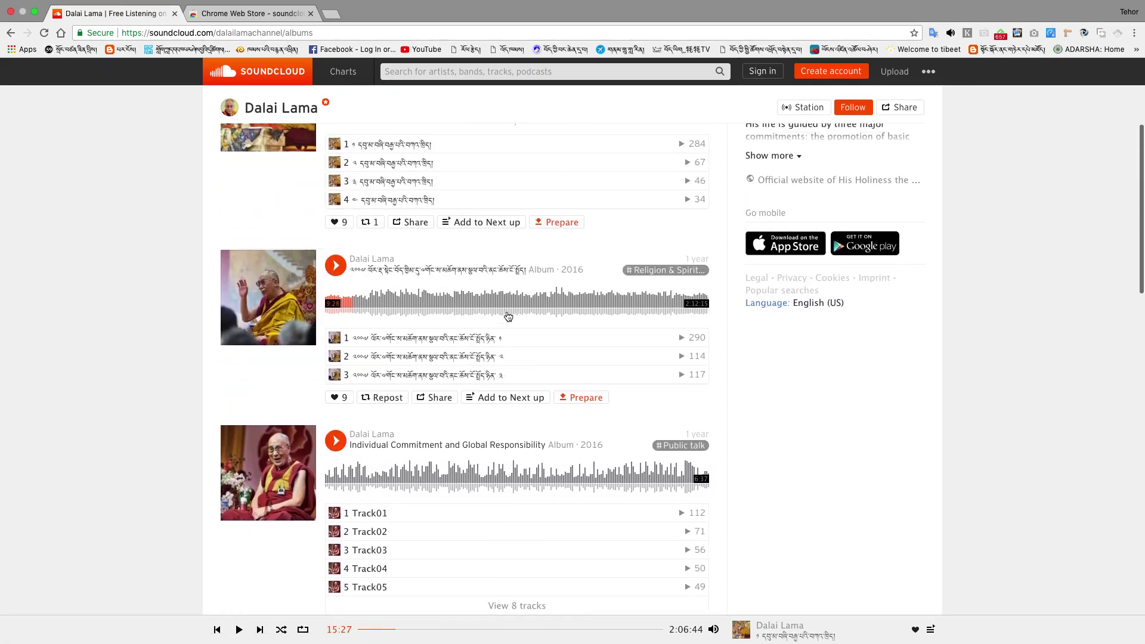
scroll(497, 322, up, 3)
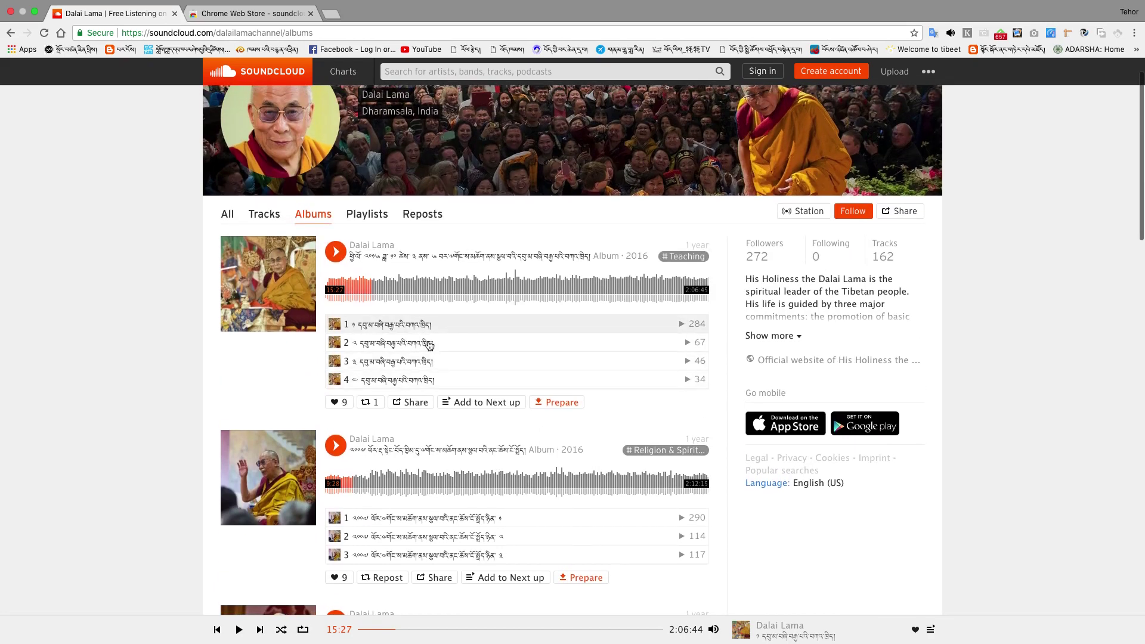
scroll(412, 374, down, 3)
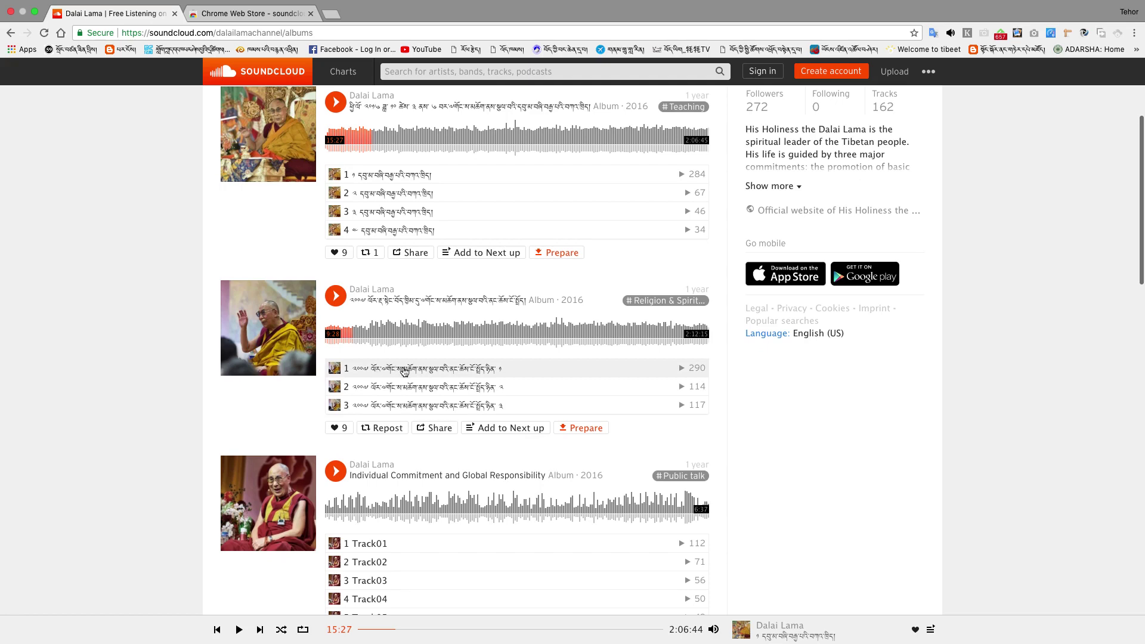
scroll(429, 387, down, 5)
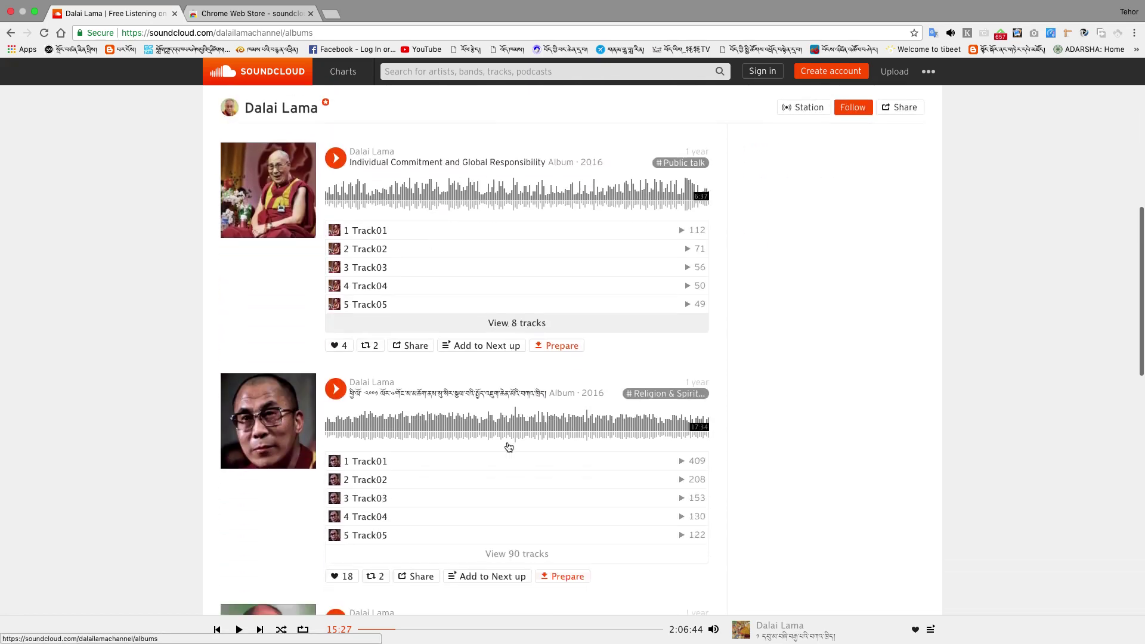
scroll(509, 448, down, 1)
scroll(516, 523, down, 3)
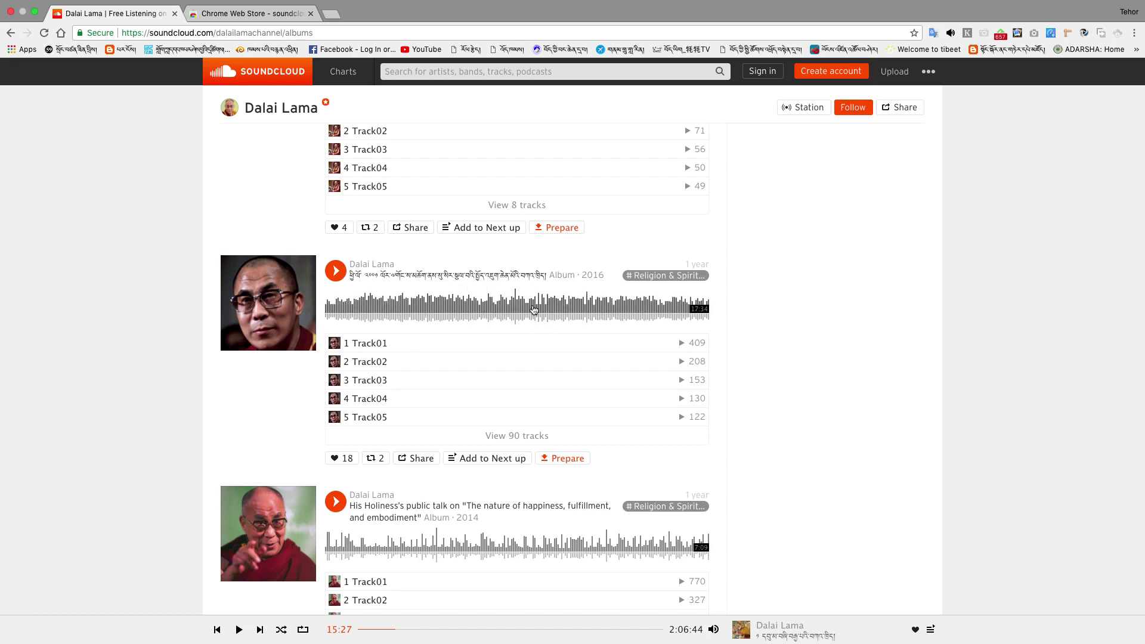
- Expand the full track list of the 90-track album and look through it to Track90
click(513, 437)
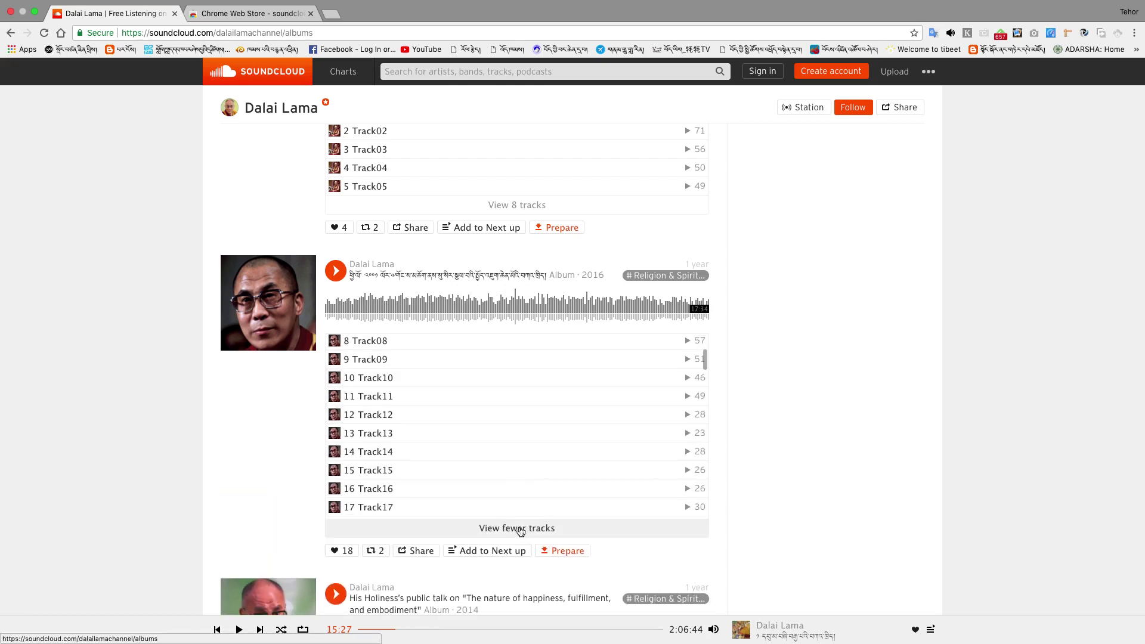
click(520, 531)
click(518, 446)
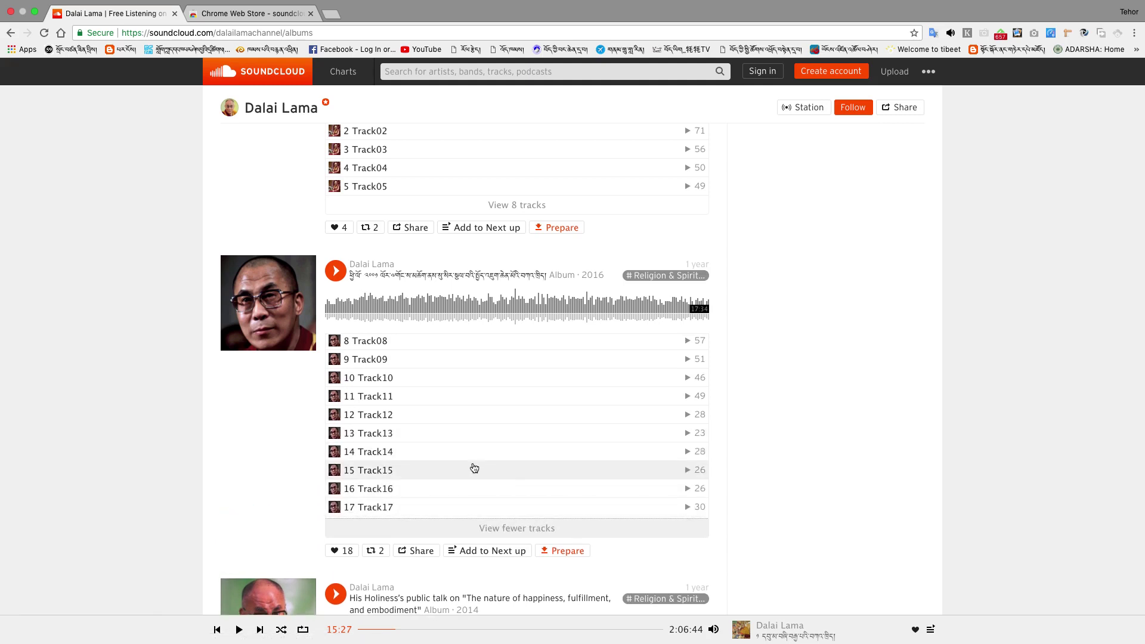
scroll(473, 467, down, 20)
scroll(532, 527, down, 2)
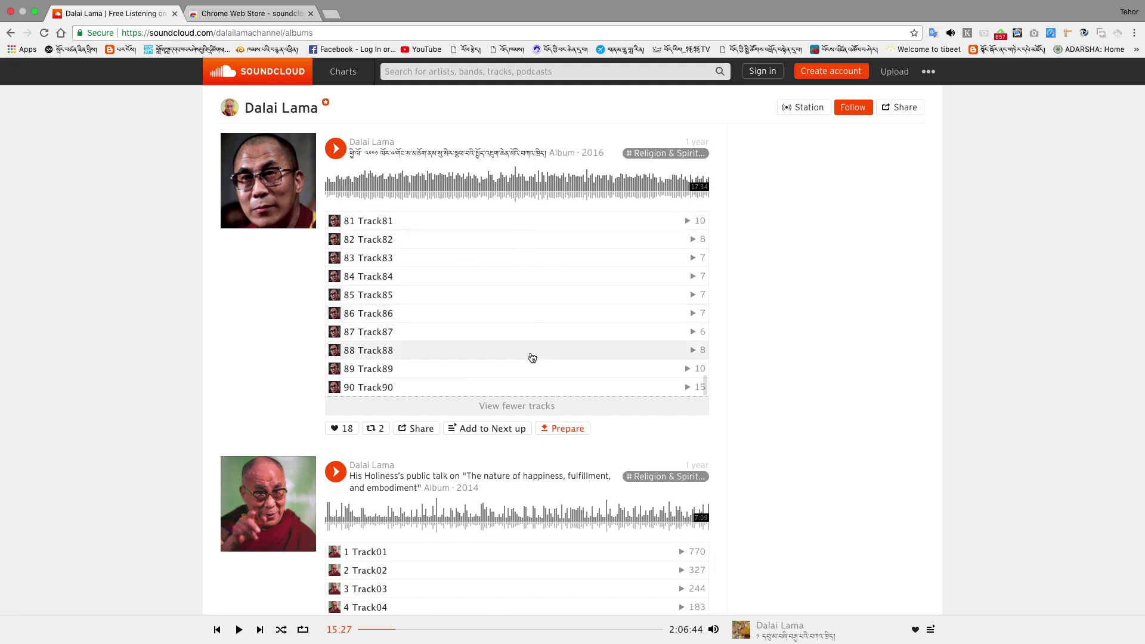
- Open the 90-track album's Prepare list and prepare Track29, Track30, Track31 and Track32 for download
click(566, 430)
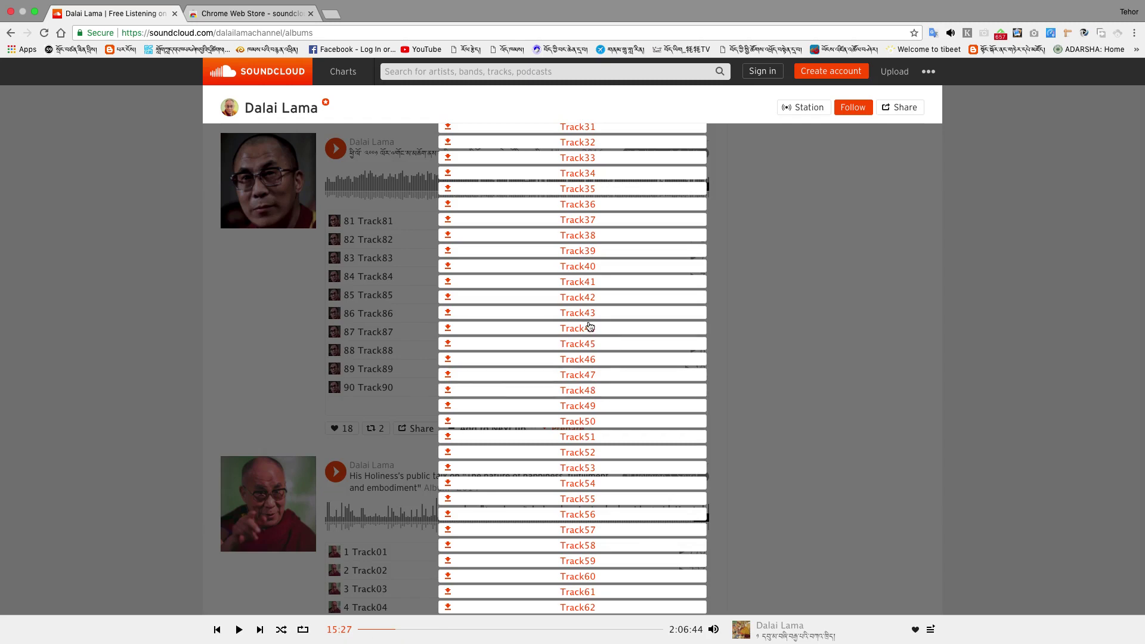
scroll(589, 326, up, 15)
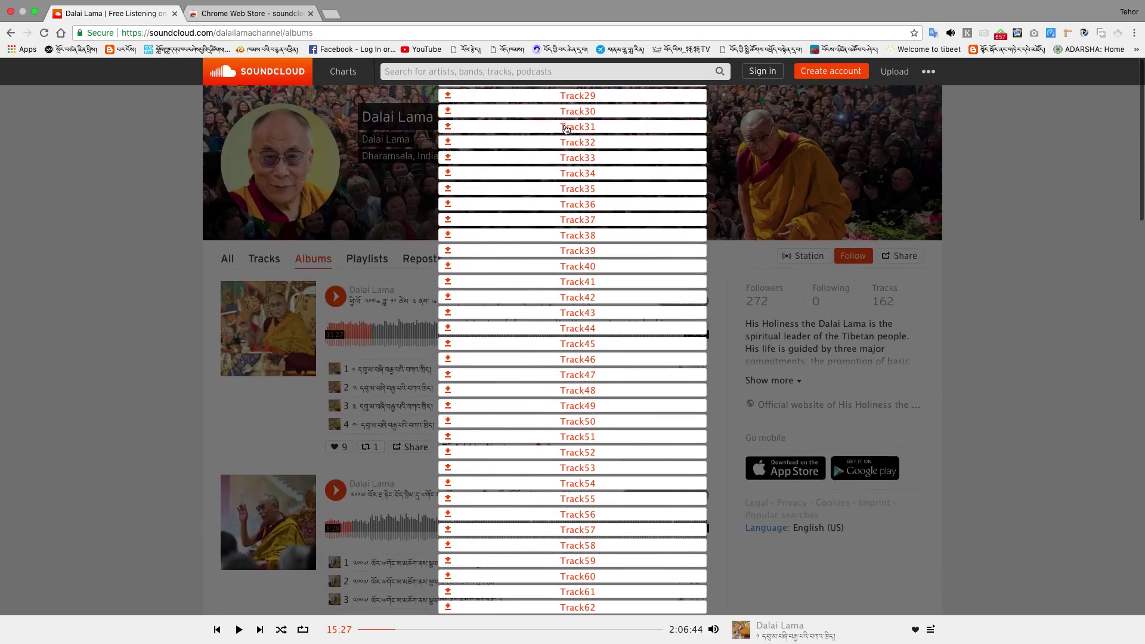
scroll(525, 149, down, 2)
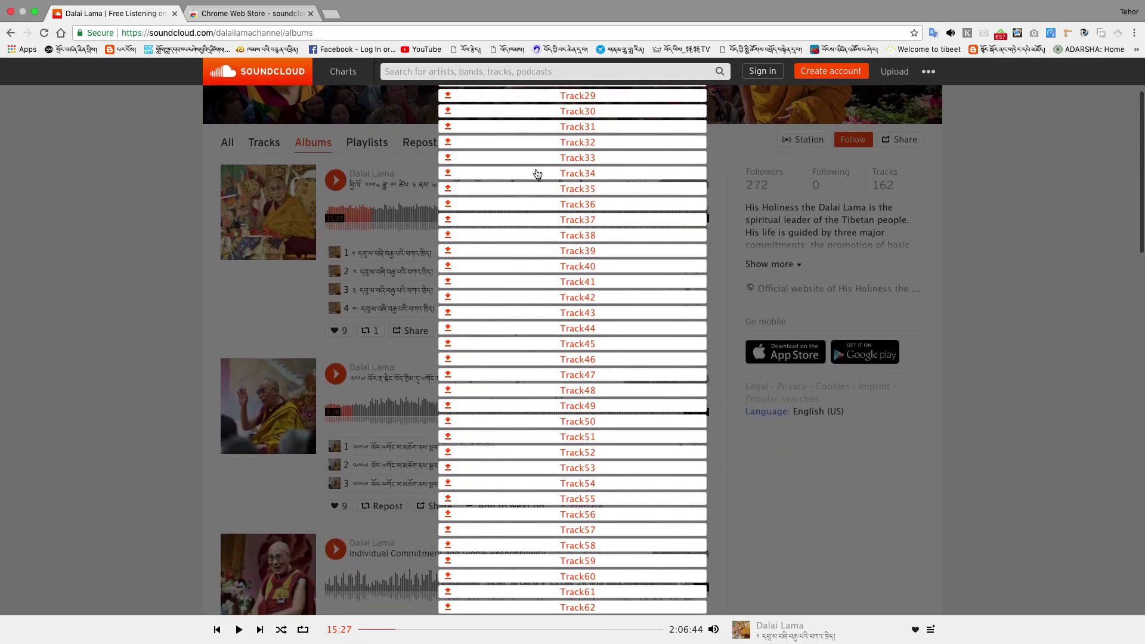
scroll(546, 268, up, 2)
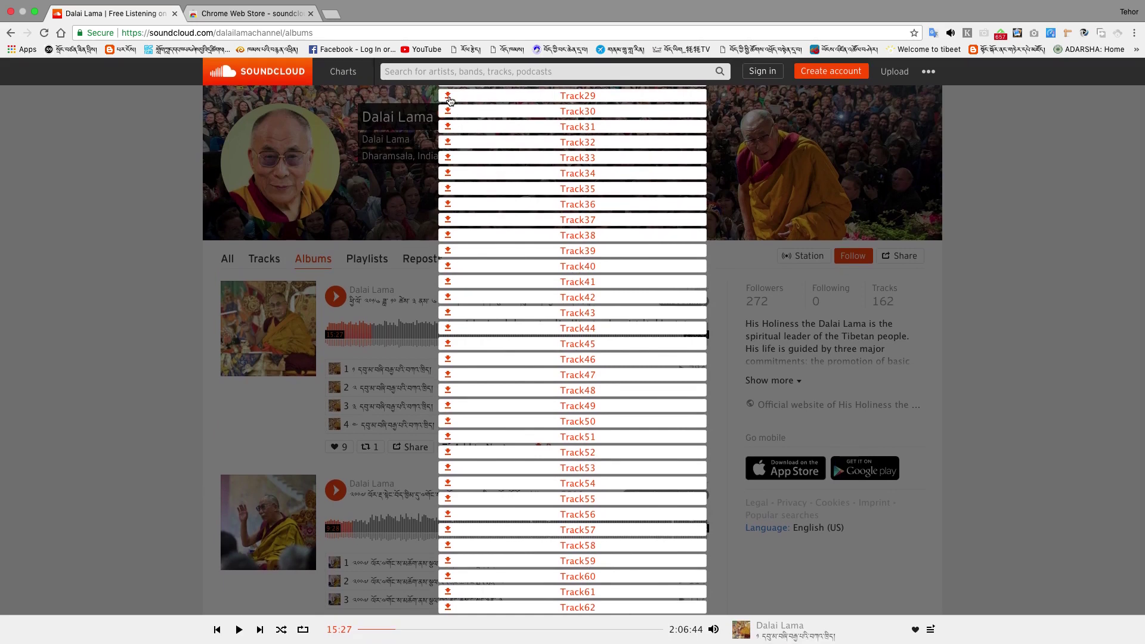
click(448, 97)
click(448, 113)
click(449, 131)
click(448, 143)
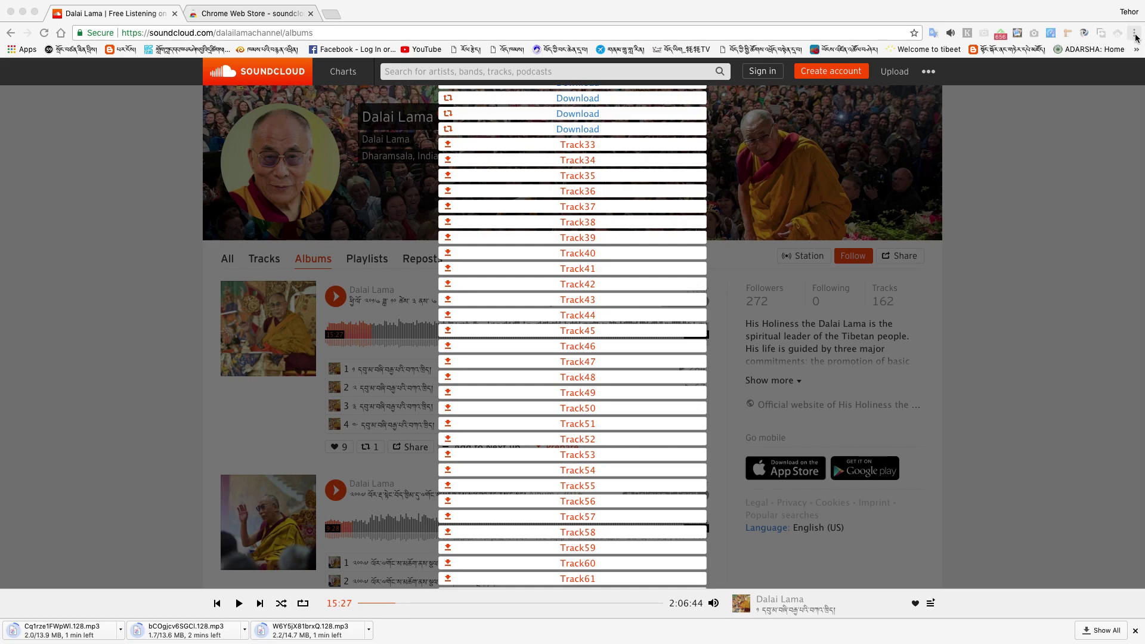
- Open Chrome's downloads page to check the progress of the MP3 downloads
click(1134, 37)
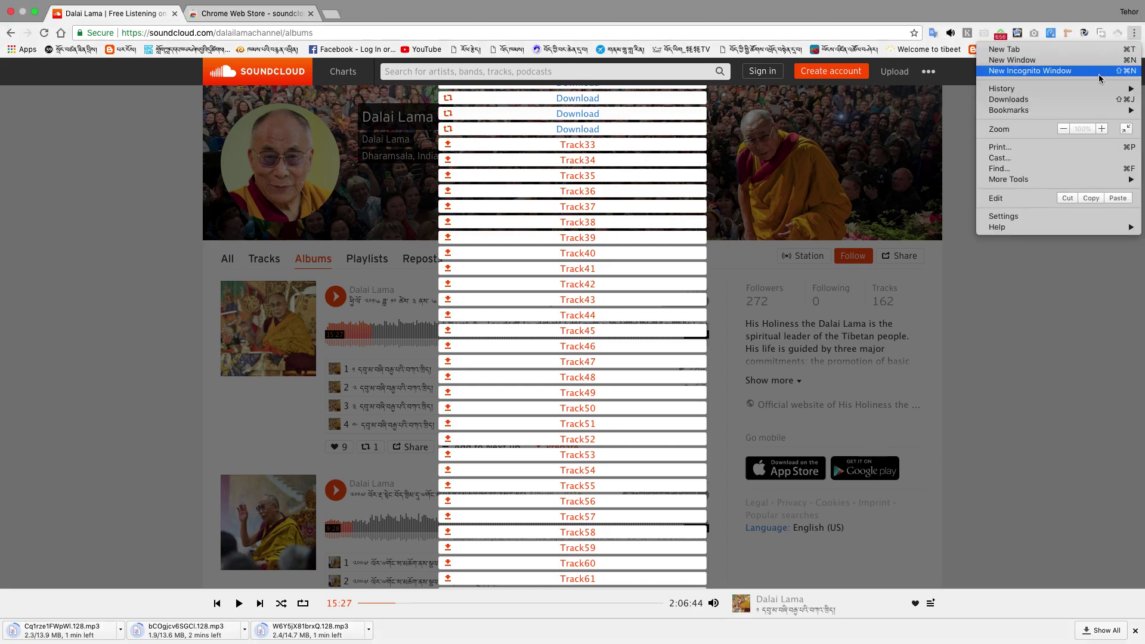
click(1014, 100)
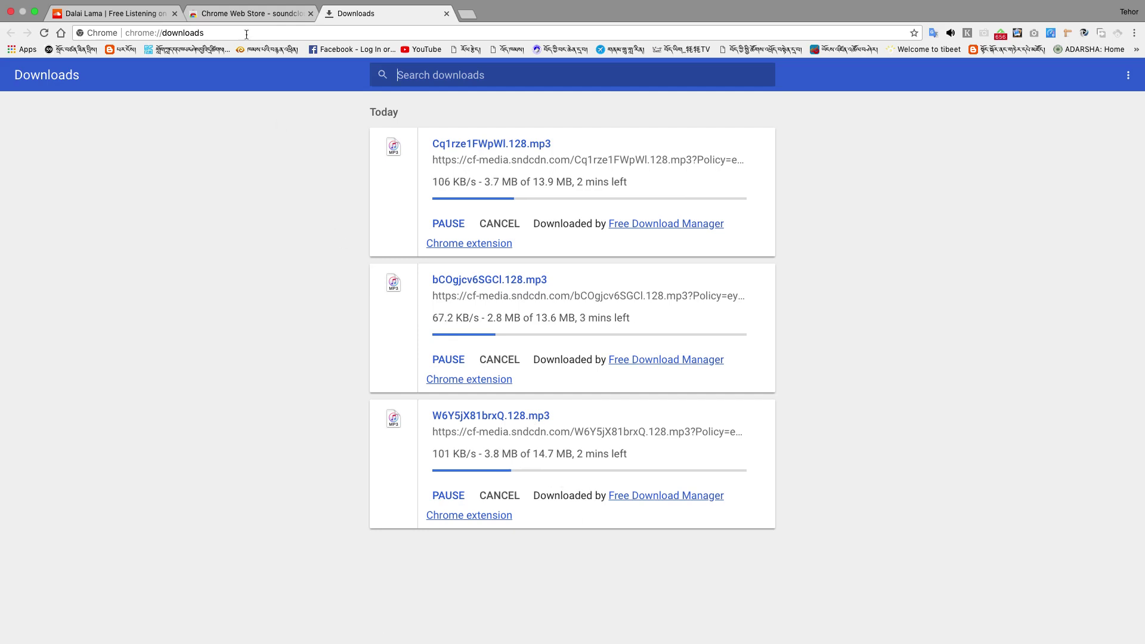
- Switch to Free Download Manager, cancel its new-file dialog for cvhyok6GIuGg.128.mp3, and minimise its window
click(247, 14)
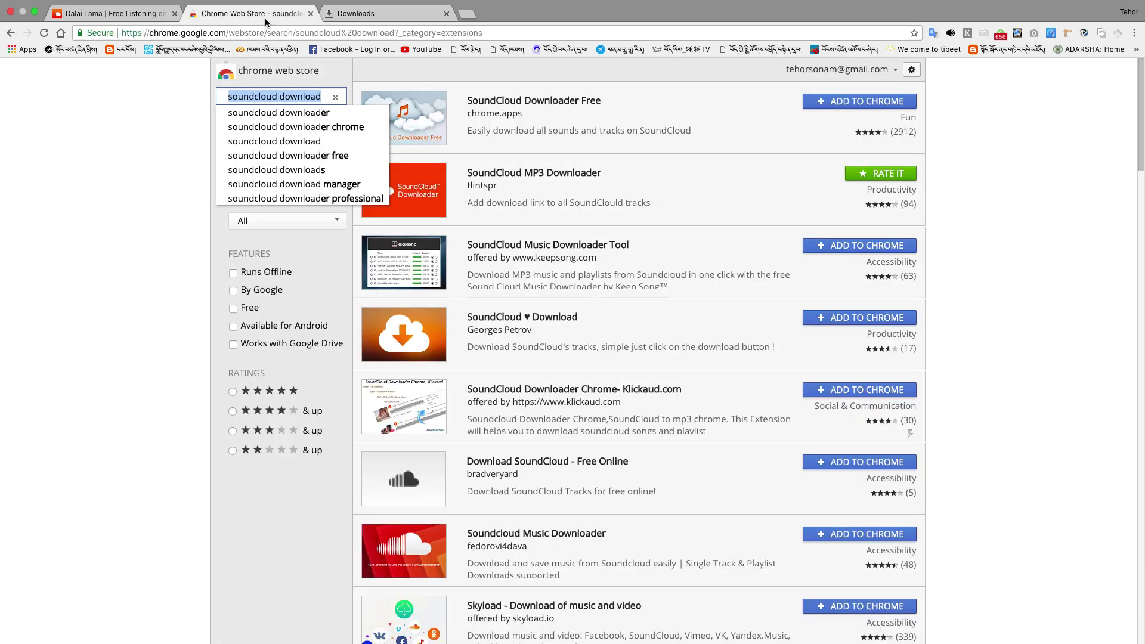
click(35, 11)
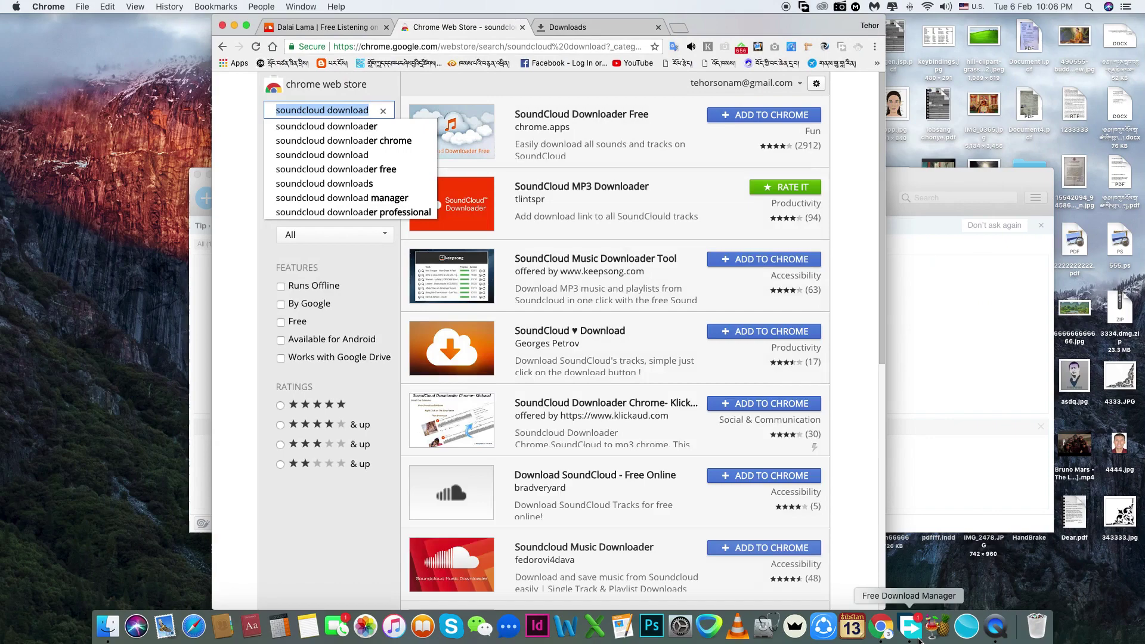
click(919, 639)
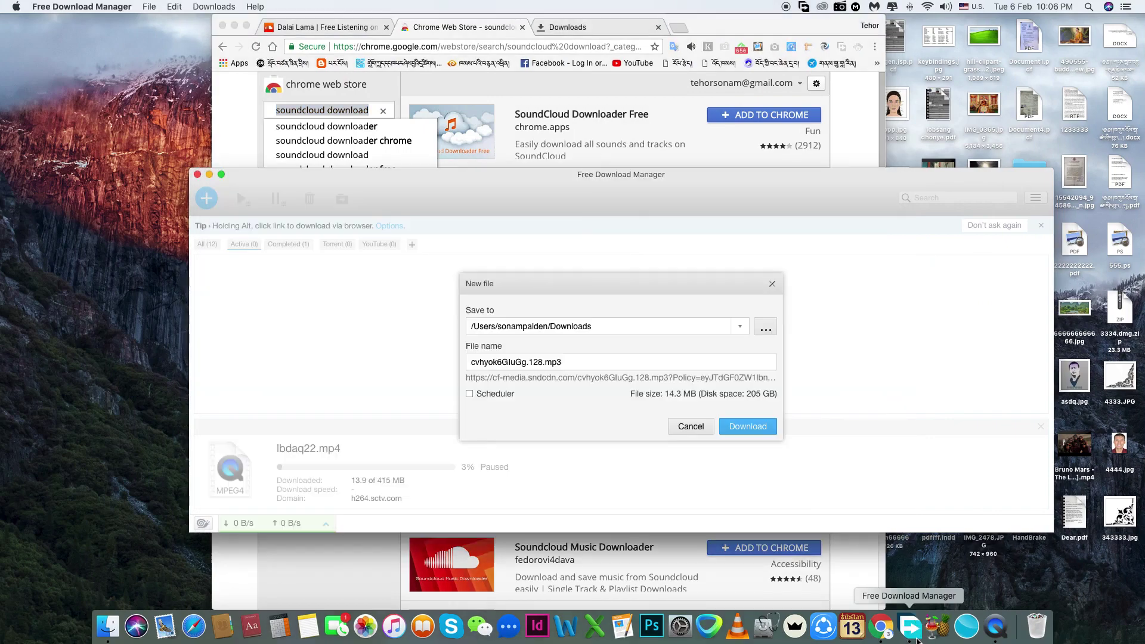
click(692, 427)
click(210, 175)
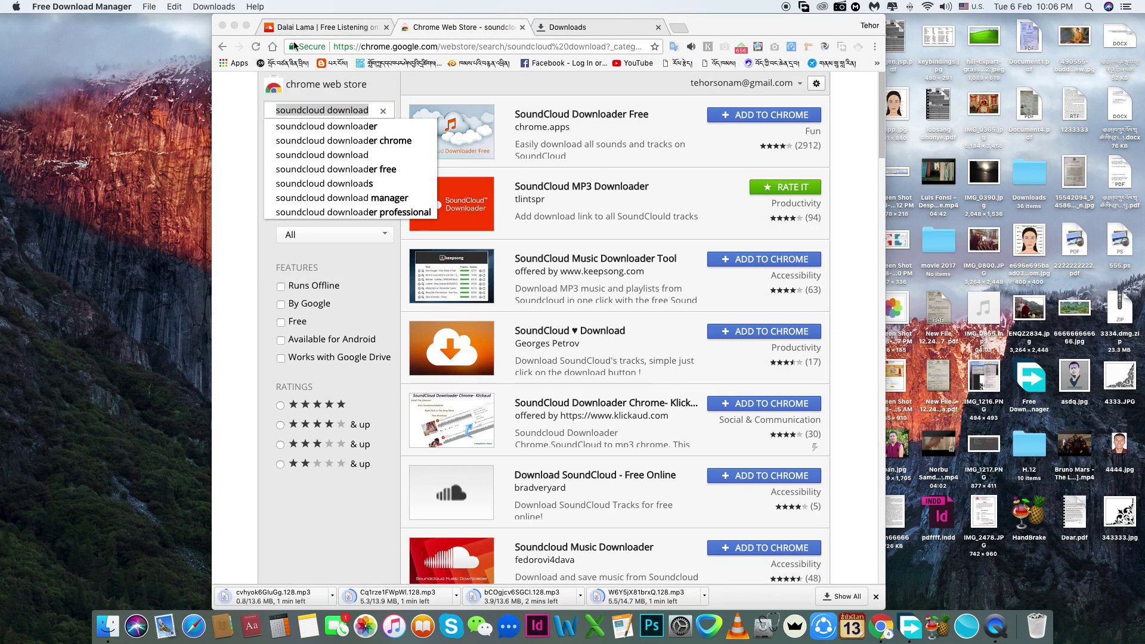
- Return Chrome to full screen and check the list of running downloads
click(246, 25)
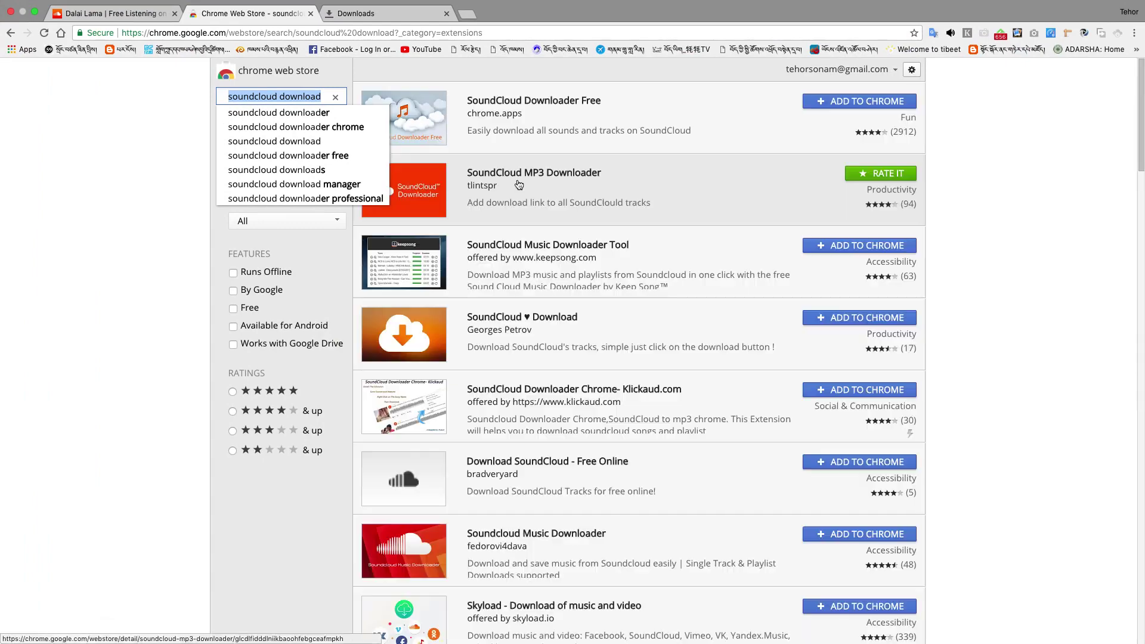
click(358, 13)
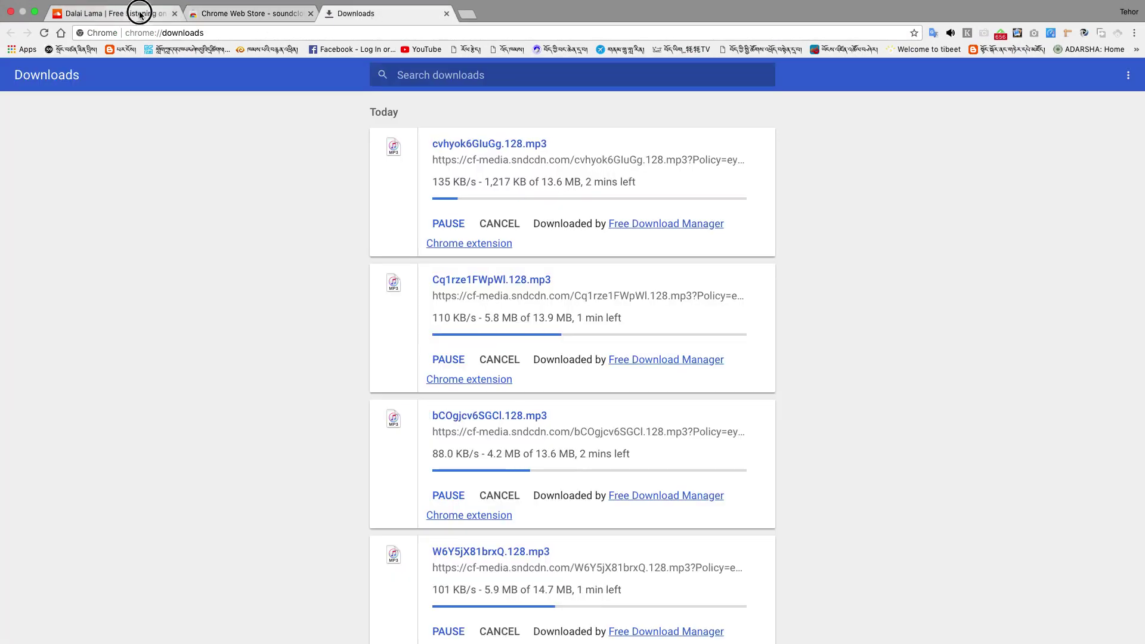
- Go back to the album's Prepare list on SoundCloud and prepare Track33 and Track34 for download
click(140, 12)
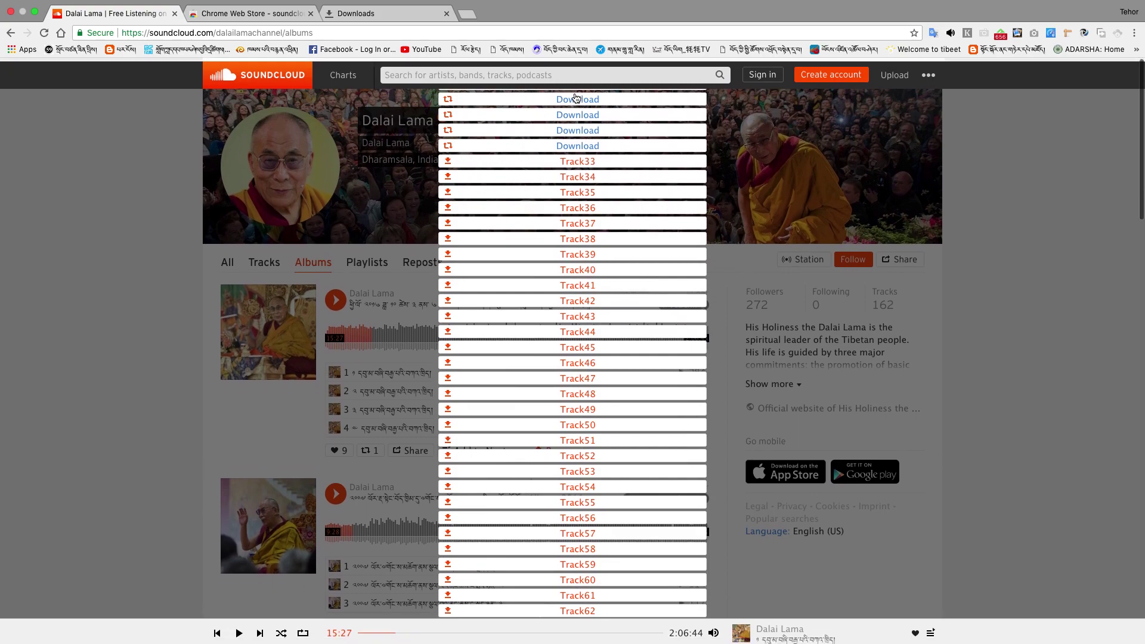
scroll(578, 96, down, 2)
scroll(586, 238, down, 2)
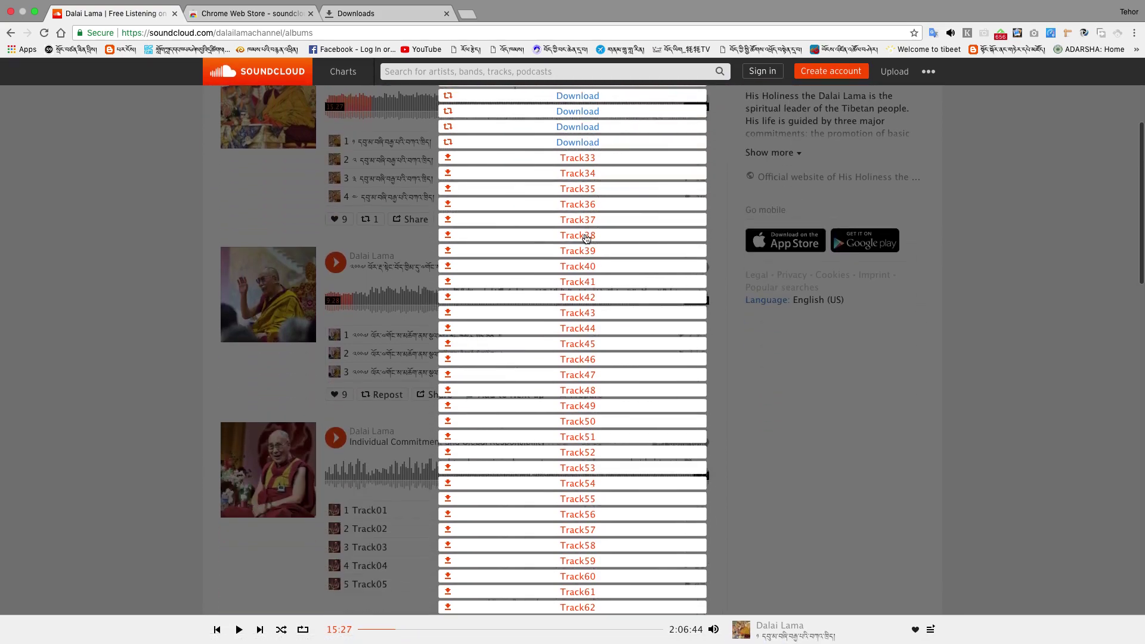
scroll(586, 238, up, 4)
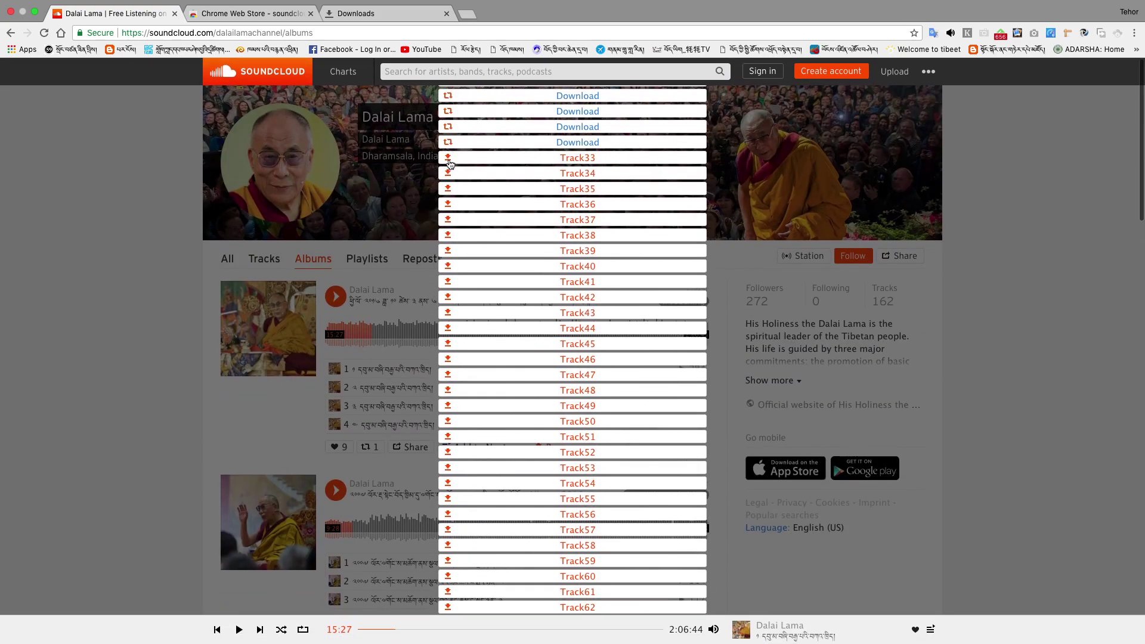
click(448, 159)
click(447, 173)
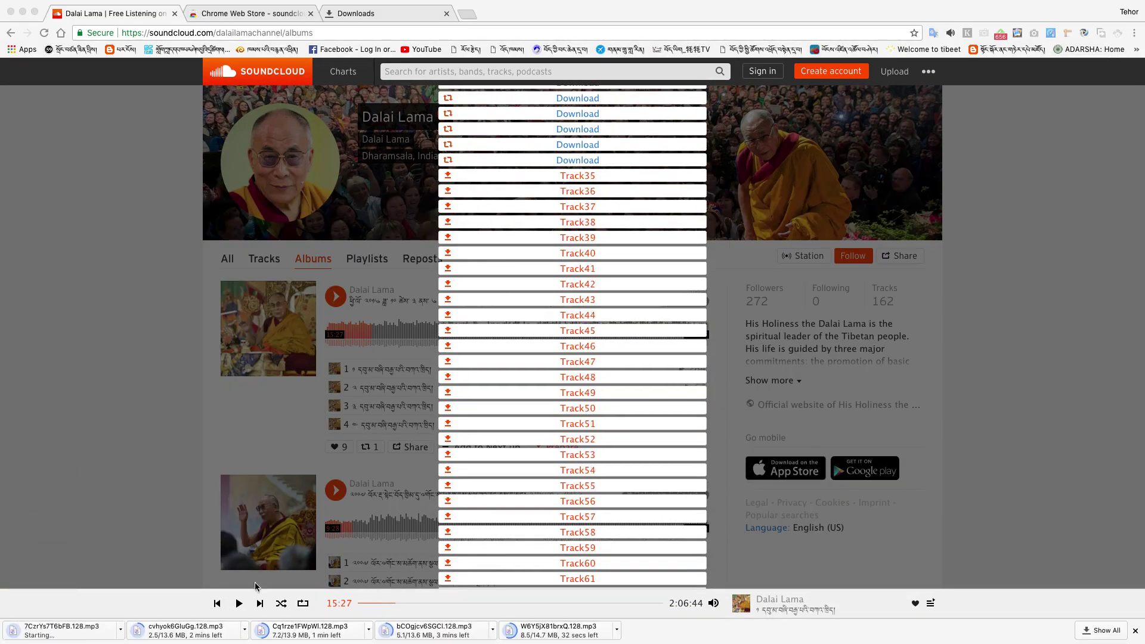
- Check the newly started MP3 download and request the full list of downloads
mouse_move(1, 642)
click(66, 540)
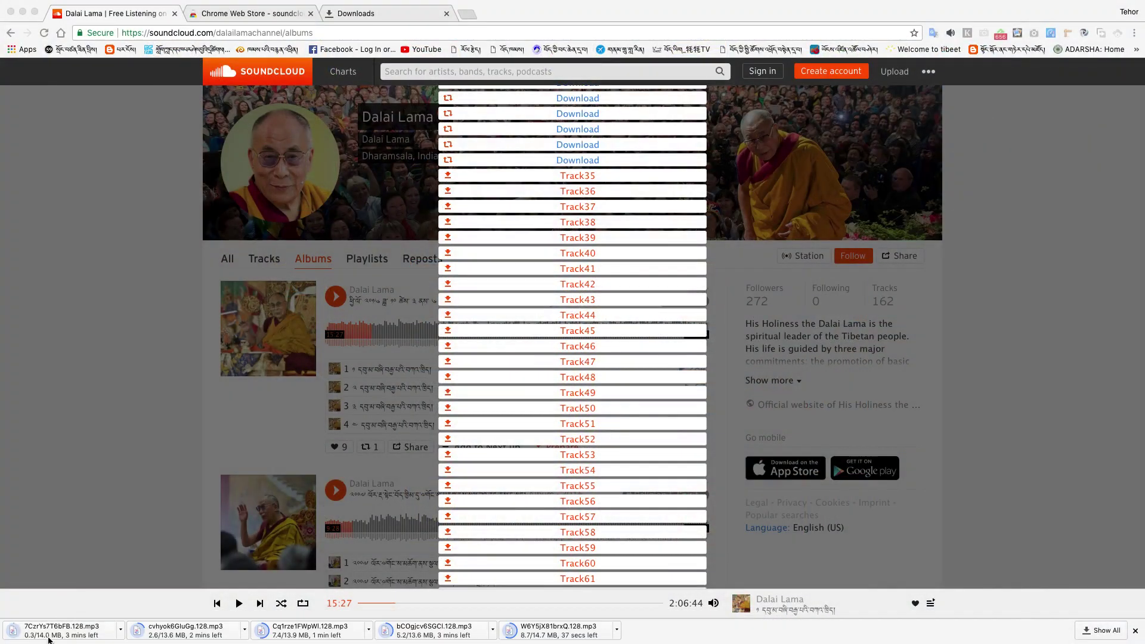
click(1102, 630)
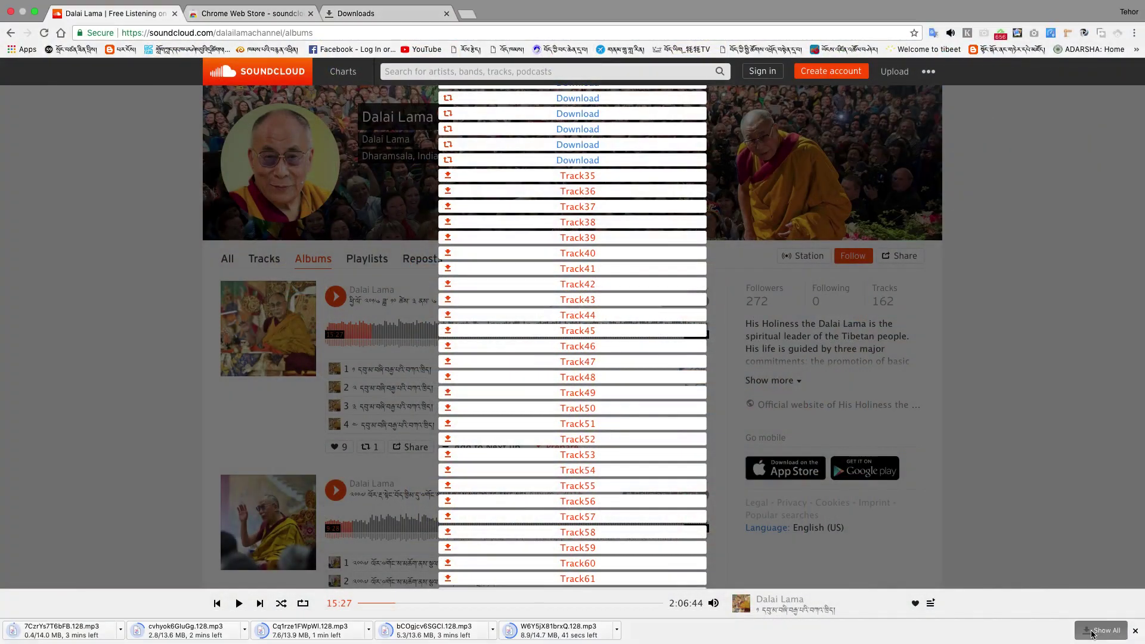
- Pause all five running SoundCloud MP3 downloads, from 7CzrYs7T6bFB.128.mp3 through W6Y5jX81brxQ.128.mp3
click(458, 224)
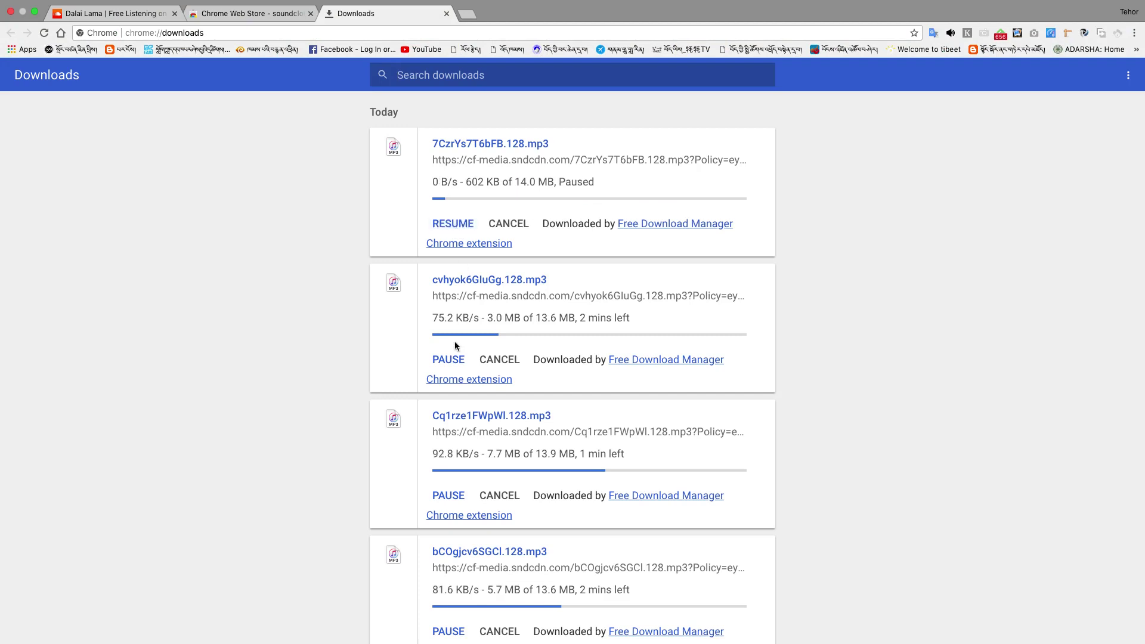
click(449, 359)
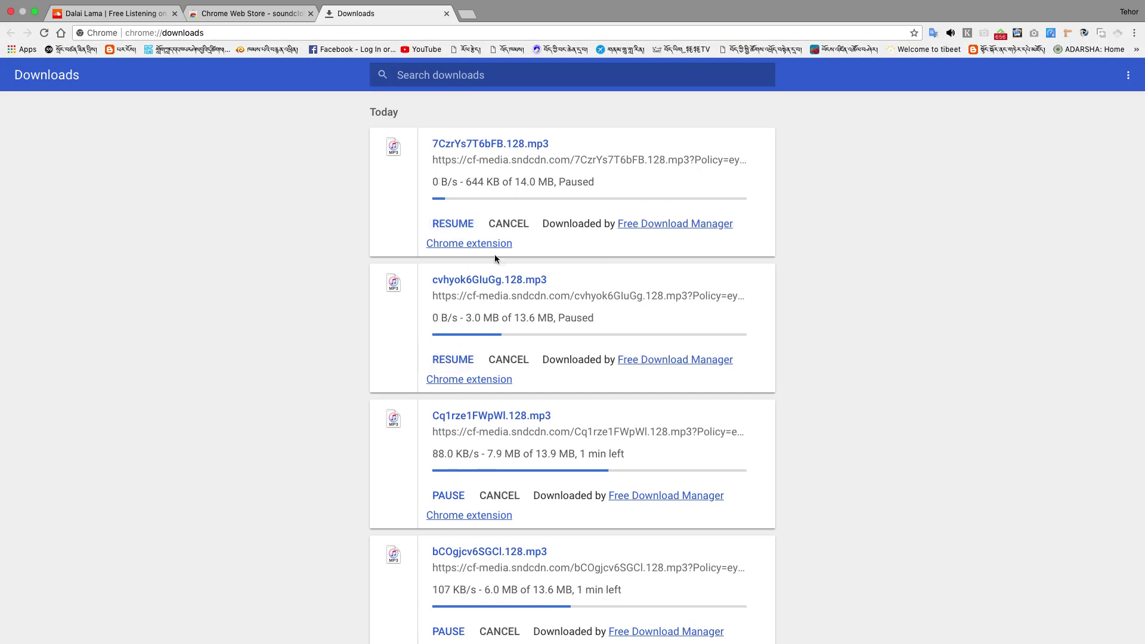
scroll(442, 467, down, 1)
click(448, 451)
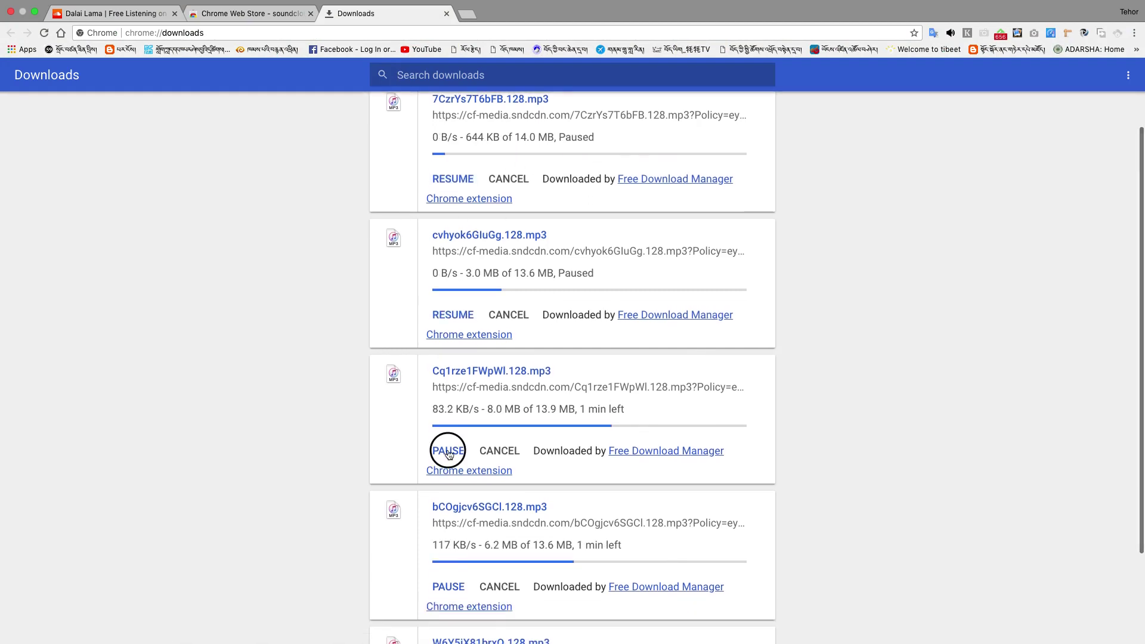
click(448, 587)
scroll(474, 421, down, 3)
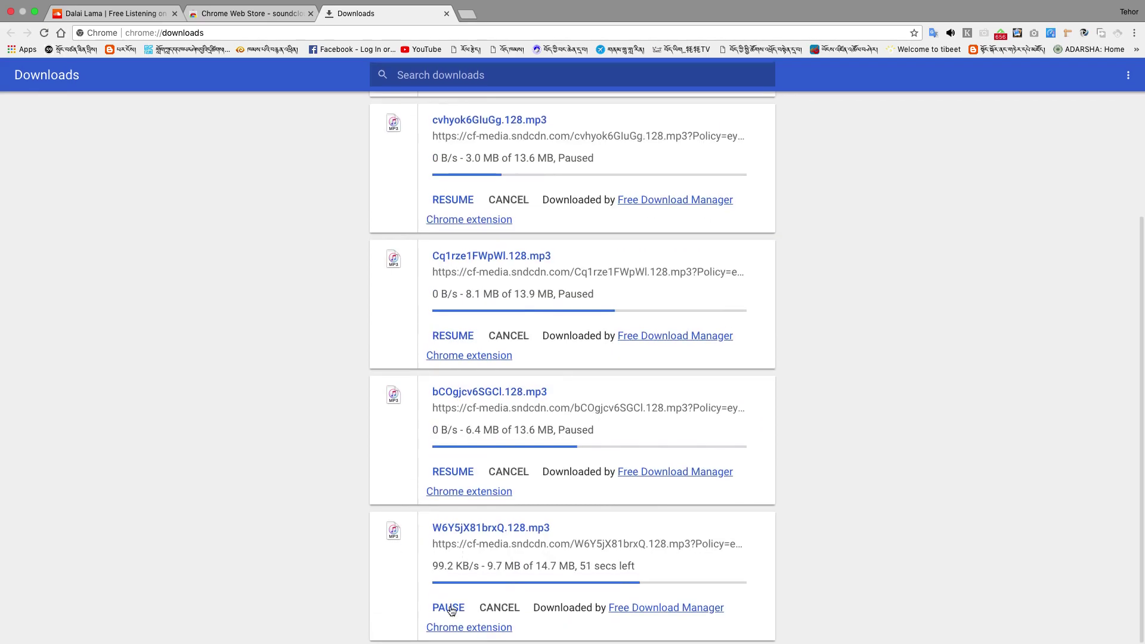
click(454, 604)
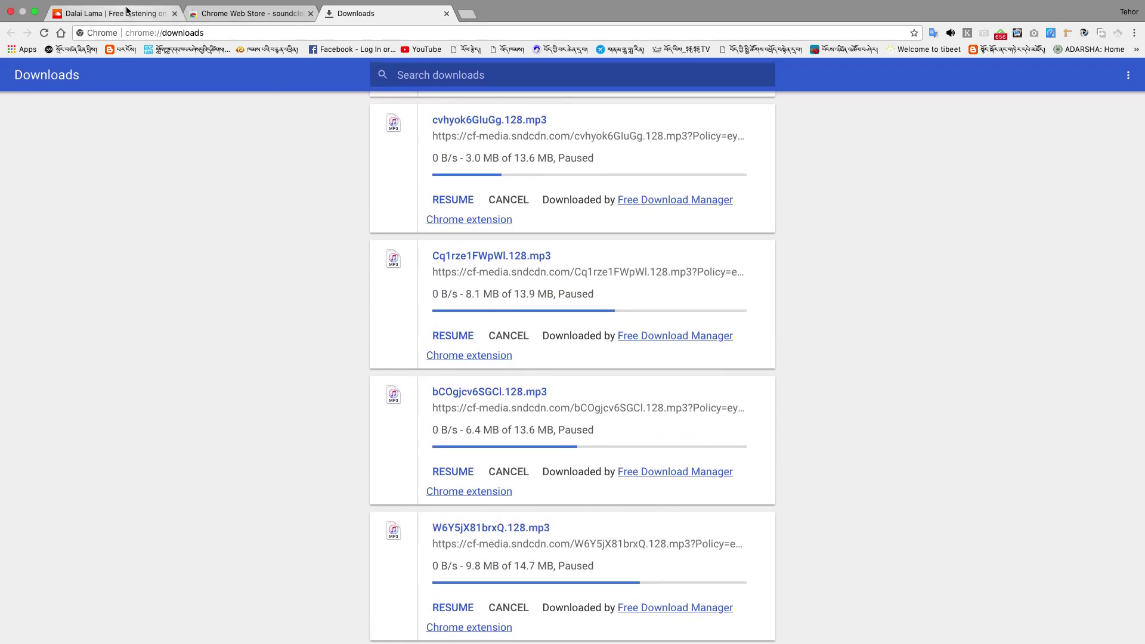
- Return to the SoundCloud page, search for "བོད་གཞས", and dismiss the Prepare list covering the results
click(129, 13)
click(490, 72)
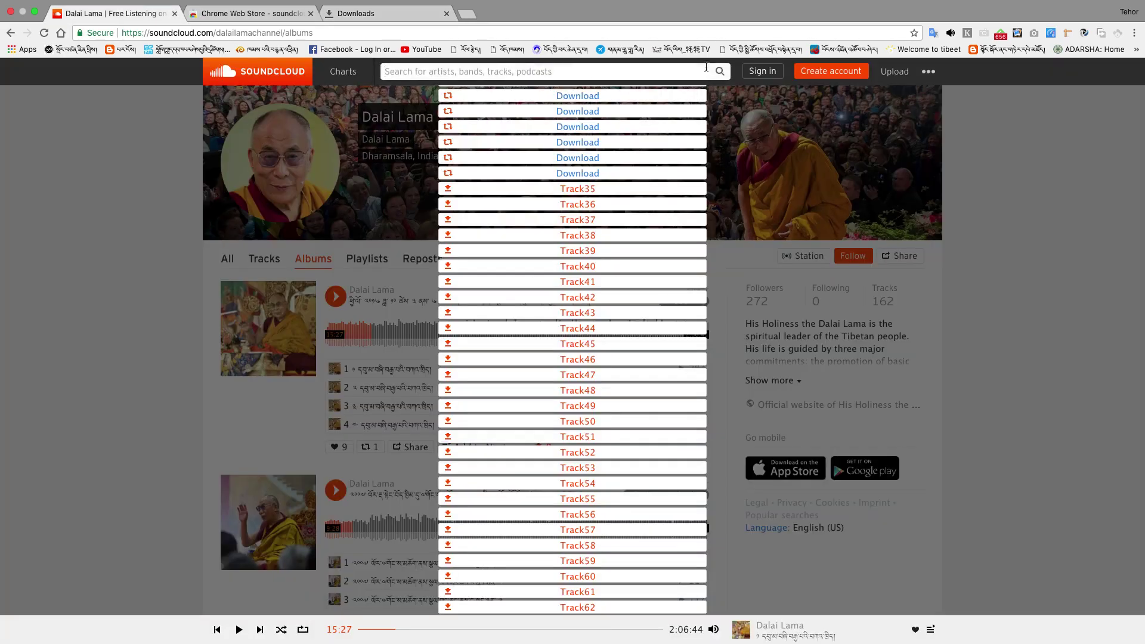
click(12, 32)
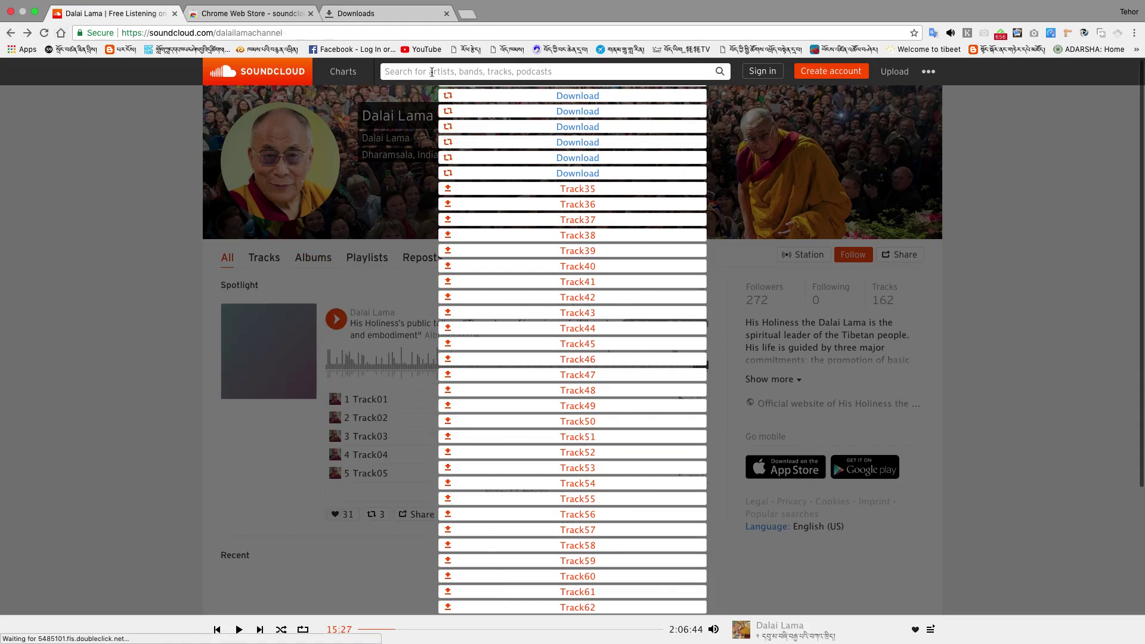
text(བོད་ཀ)
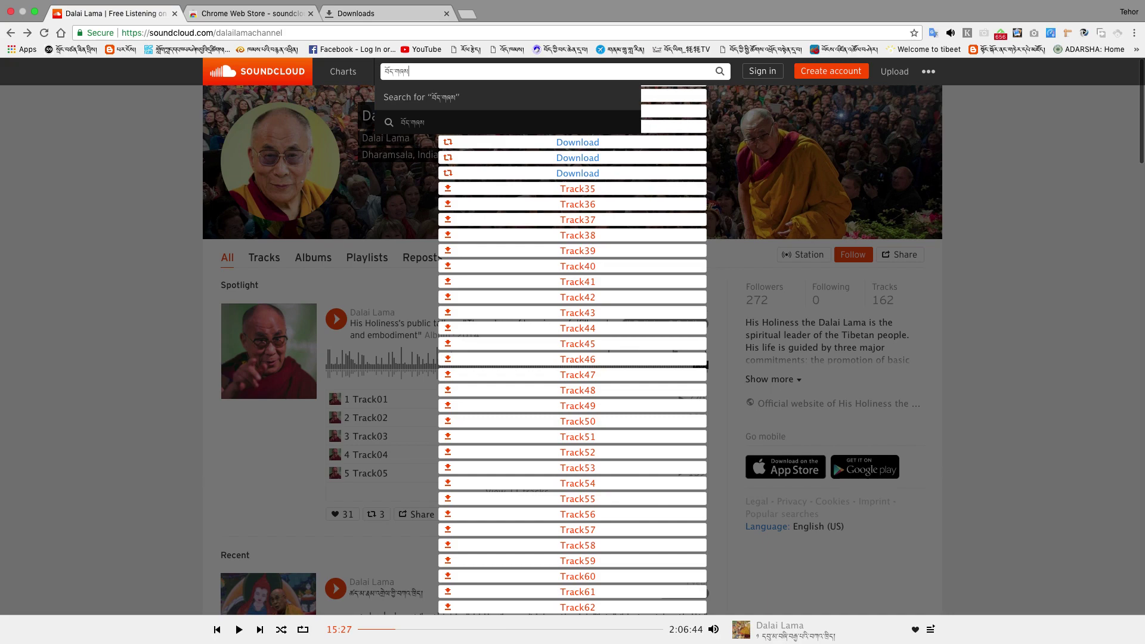
key(Return)
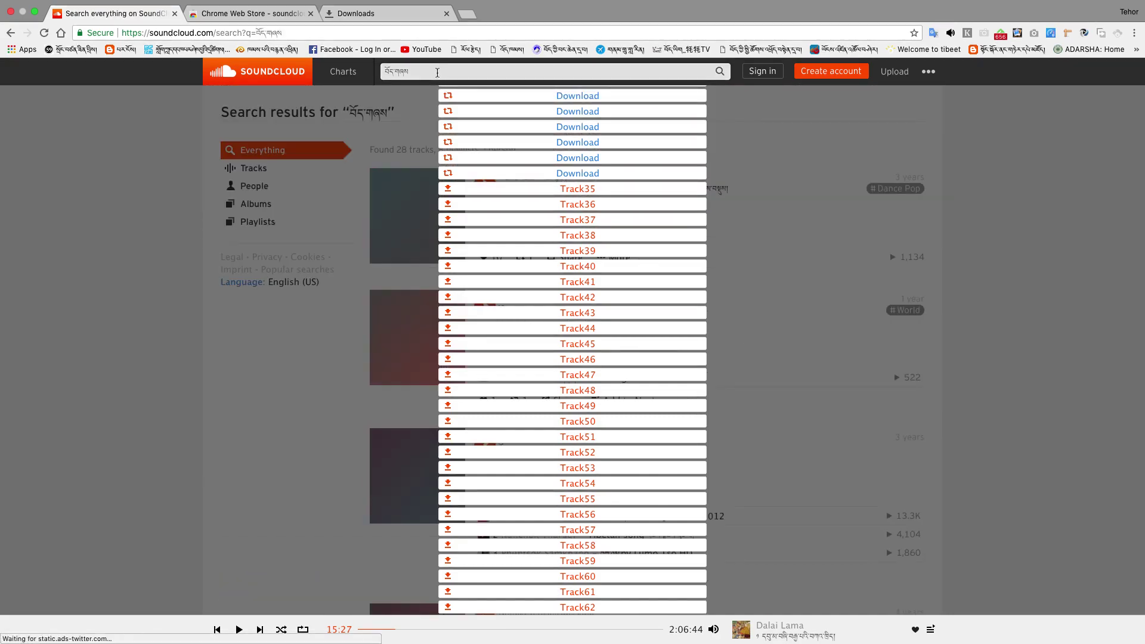
click(154, 294)
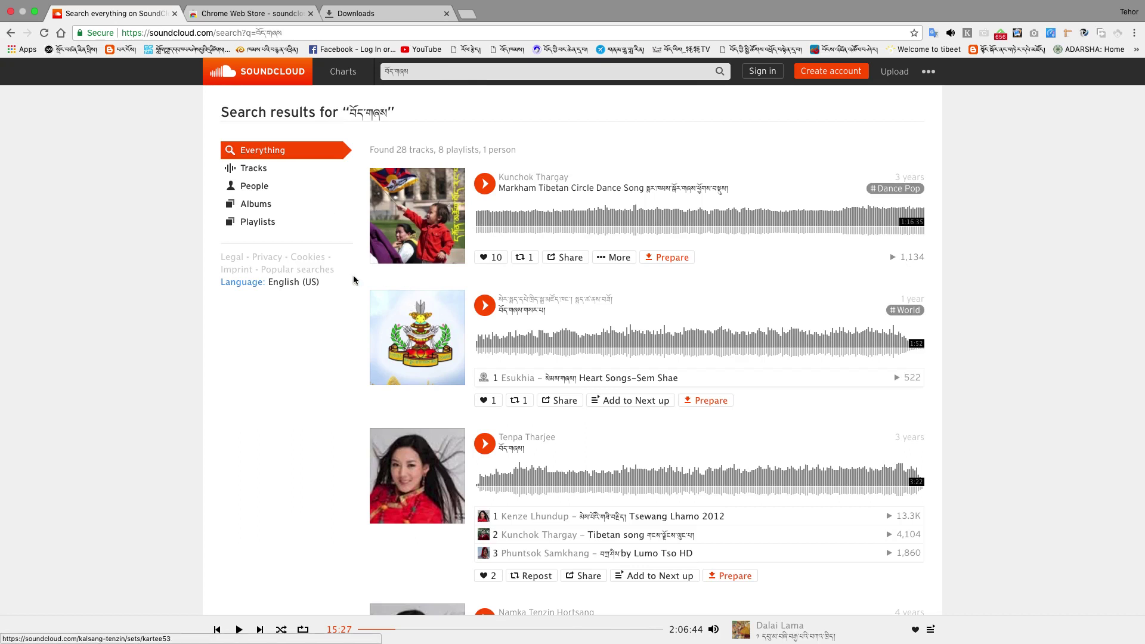
- Check the people results, narrow the search to tracks, and briefly play and pause the 7:18 VOATibetan track
click(267, 188)
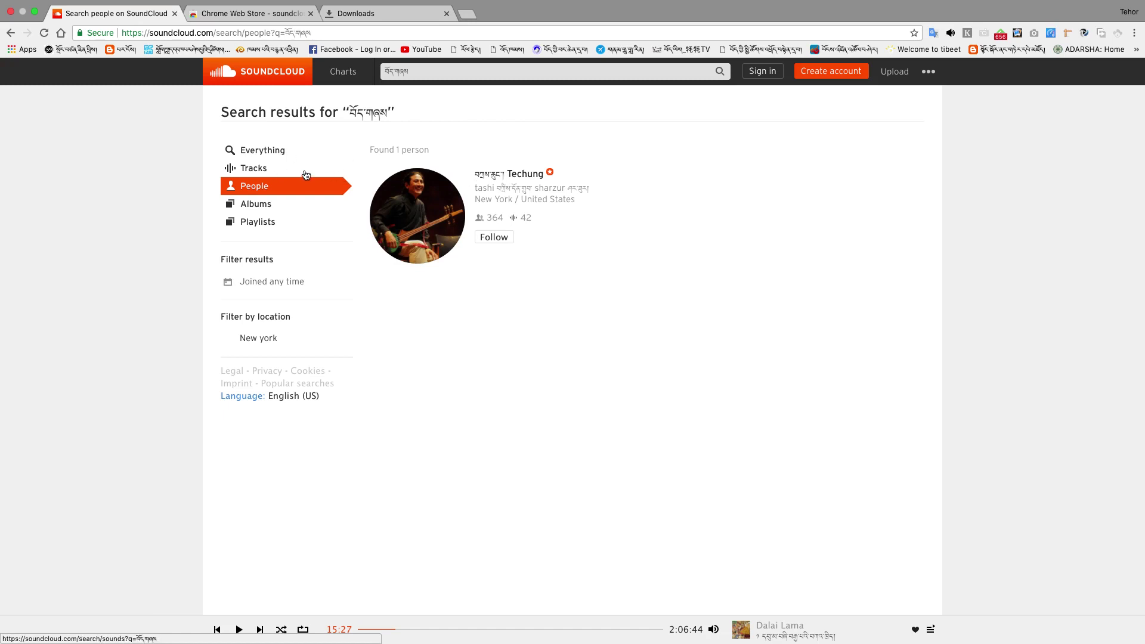
click(248, 171)
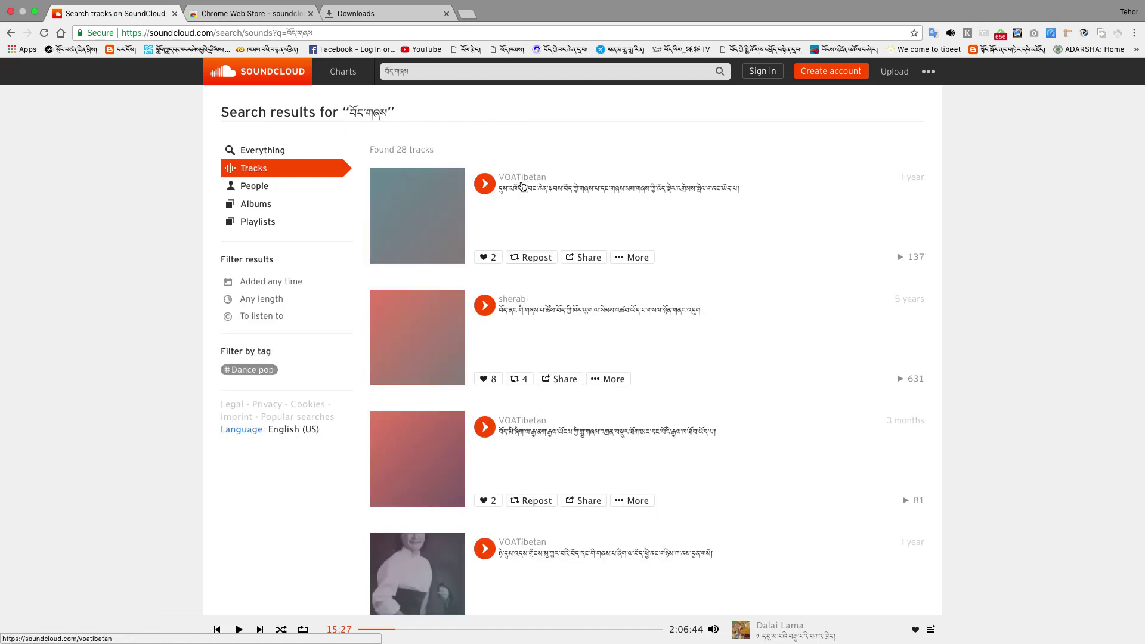
scroll(559, 297, down, 5)
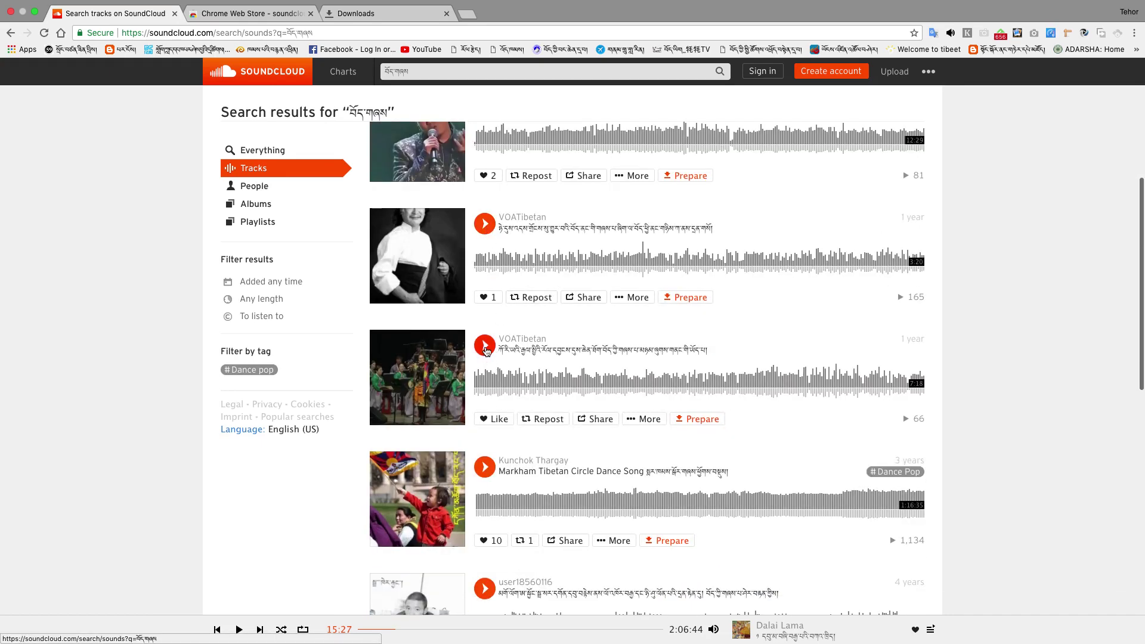
click(485, 347)
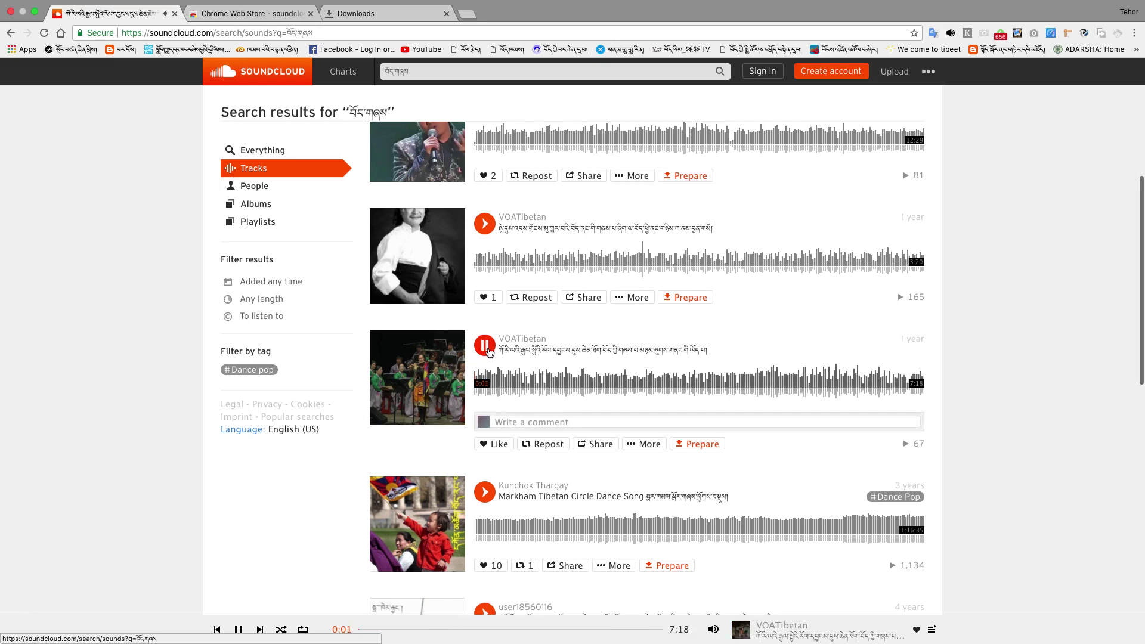
click(485, 347)
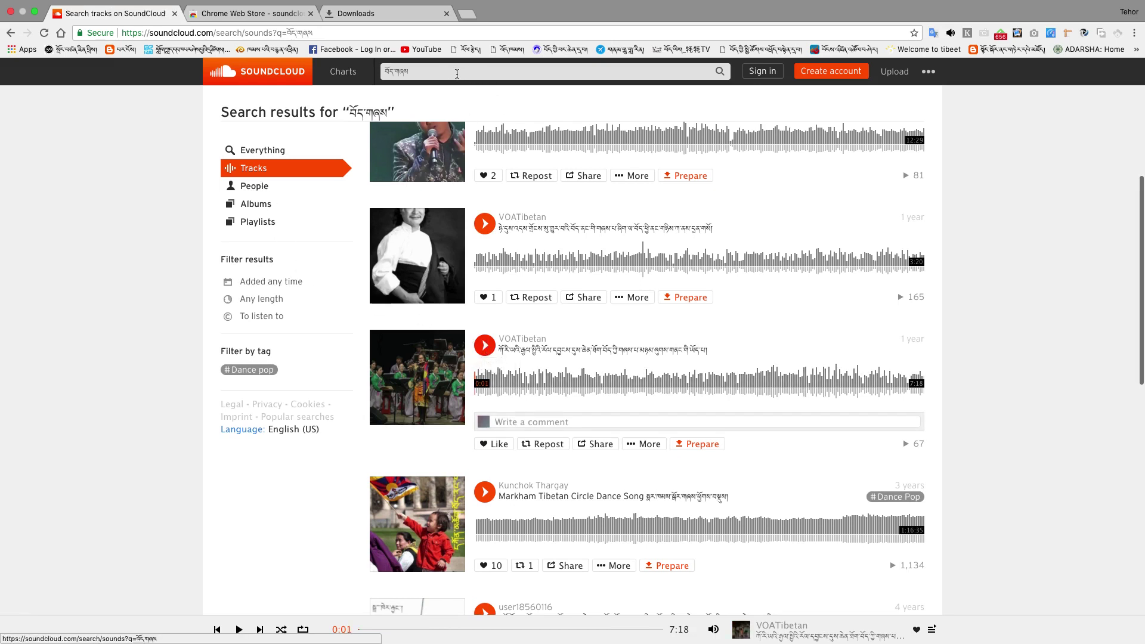
- Find the track "Tsewang Lhamo 2012" further down the track results and start playing it
scroll(551, 357, down, 7)
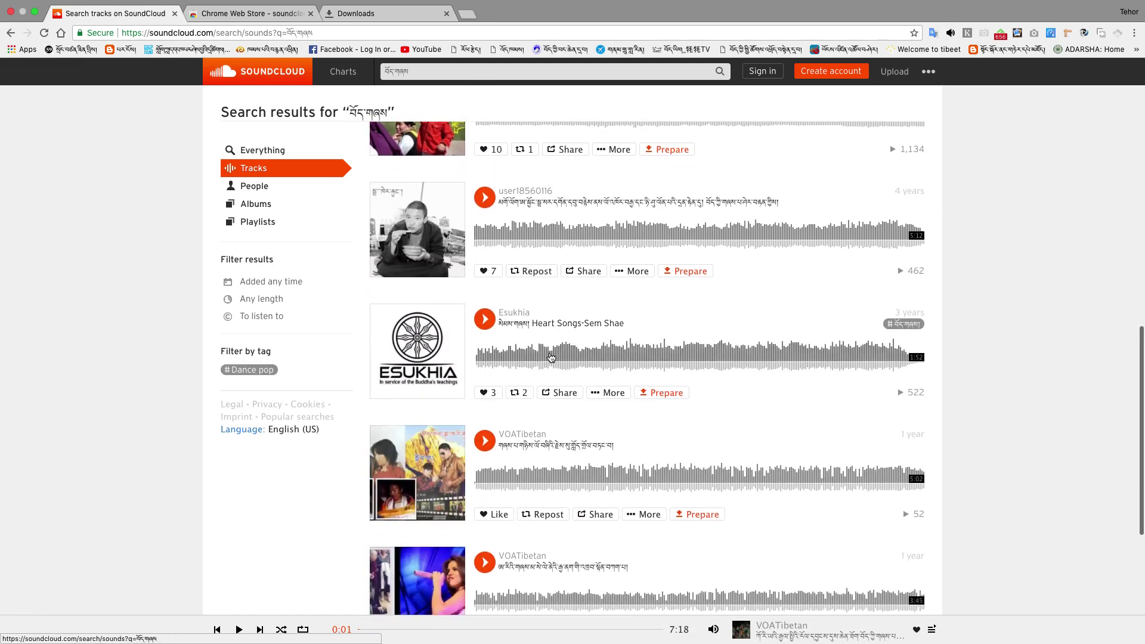
scroll(551, 356, down, 8)
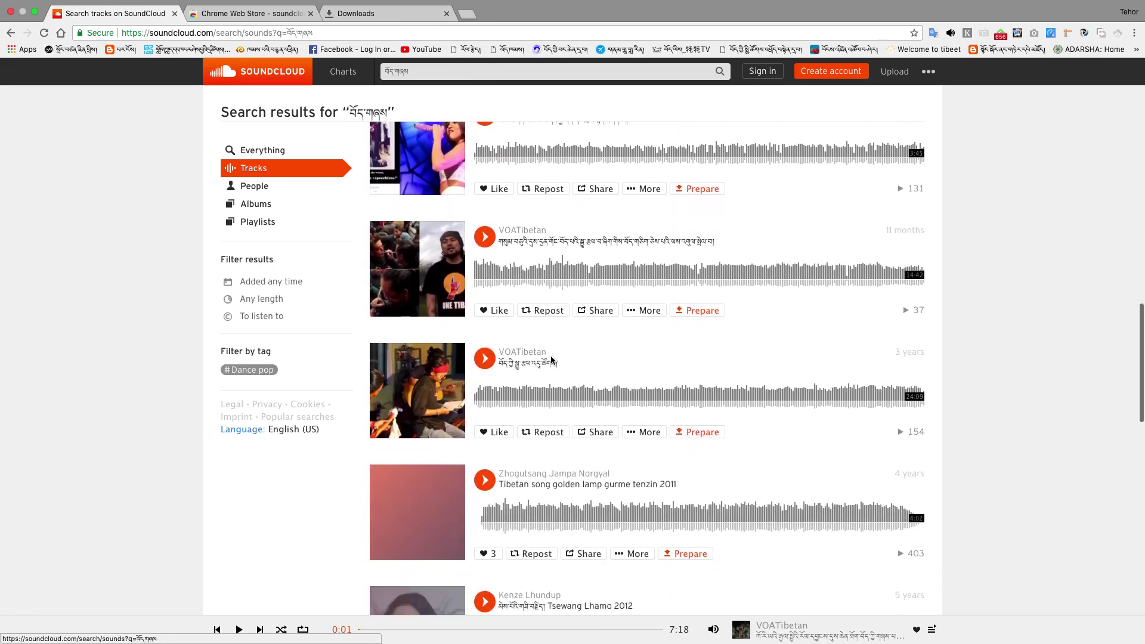
scroll(550, 359, down, 3)
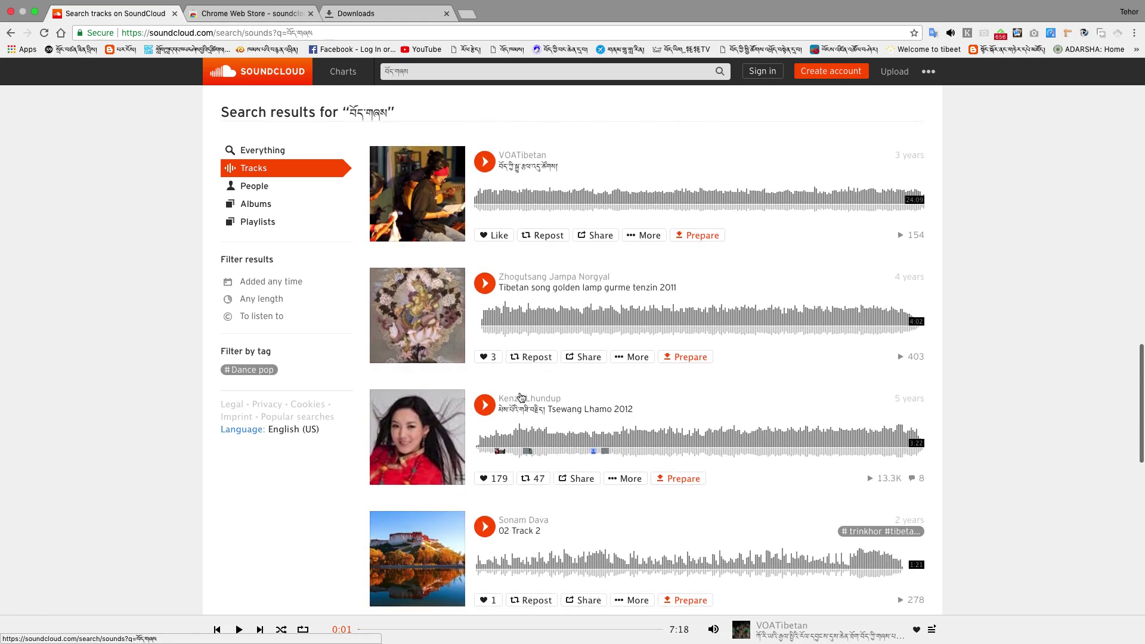
click(484, 405)
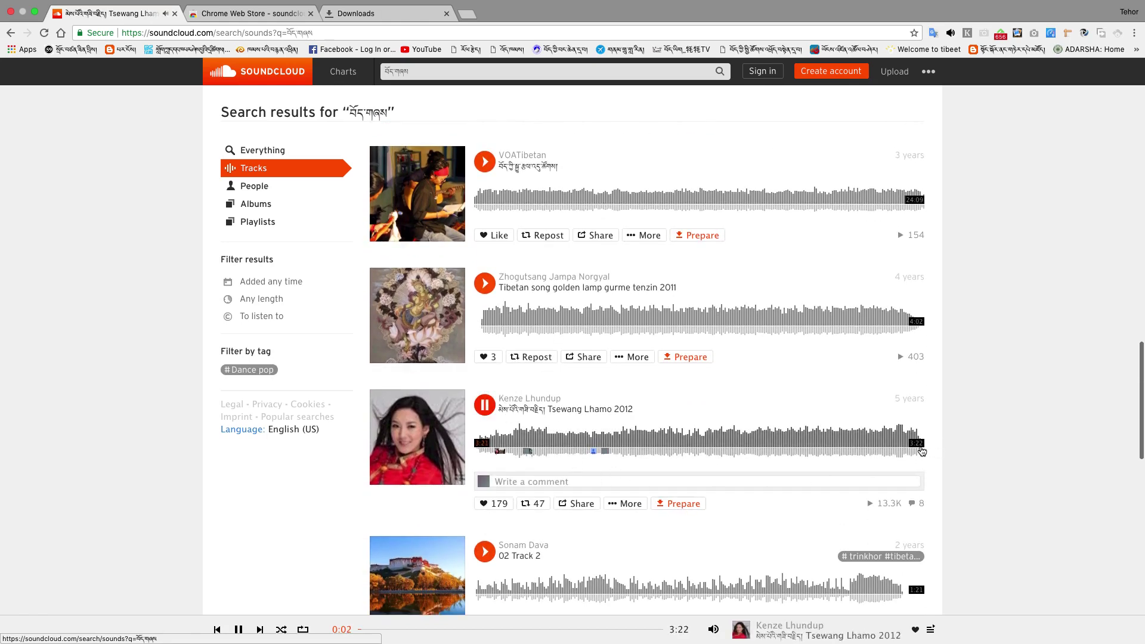
- Prepare the "Tsewang Lhamo 2012" track and download its MP3 file
click(680, 506)
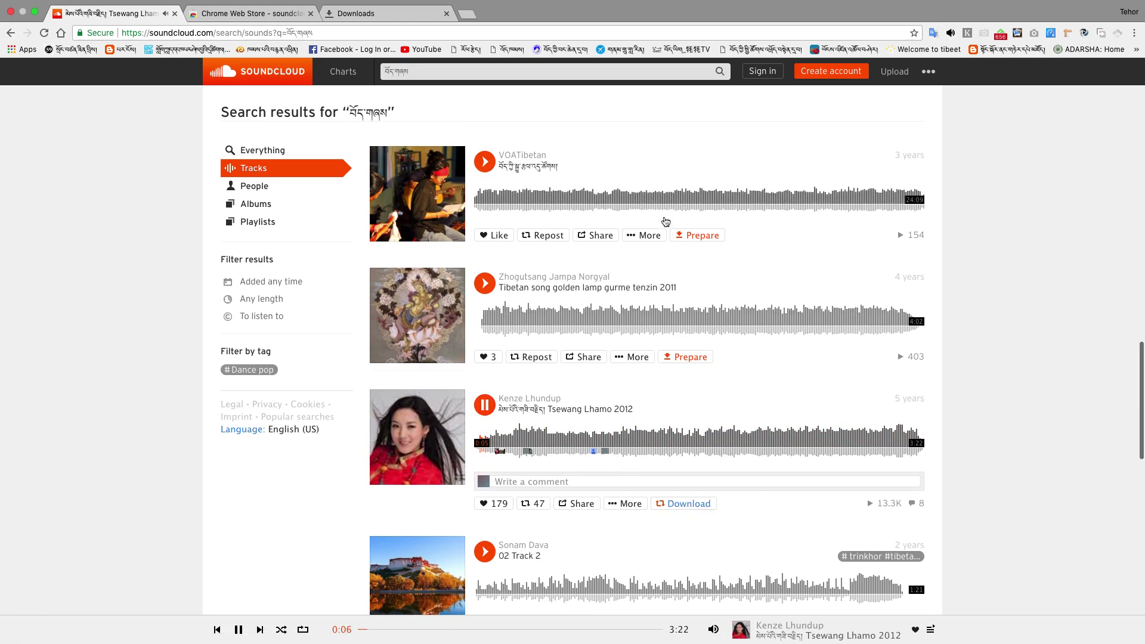
click(672, 508)
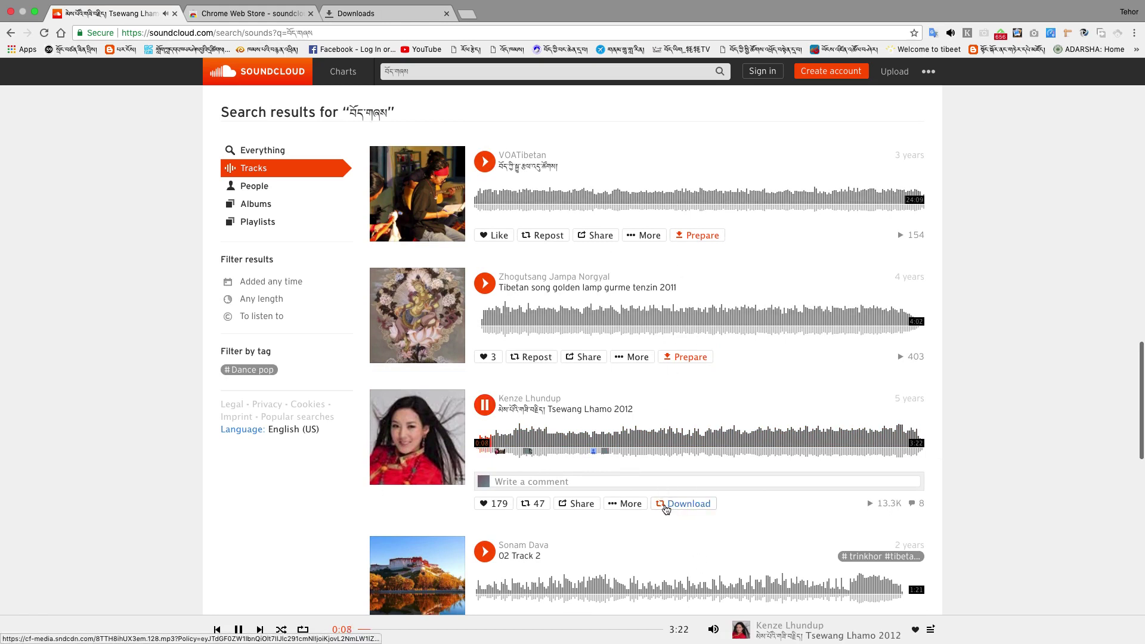
mouse_move(19, 640)
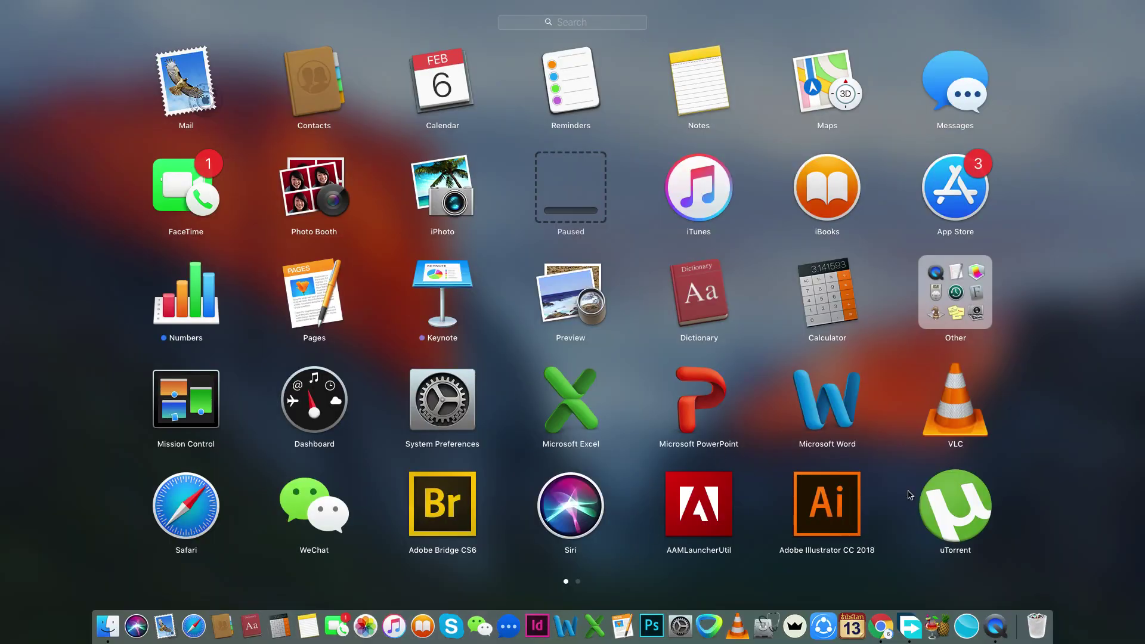
click(1055, 462)
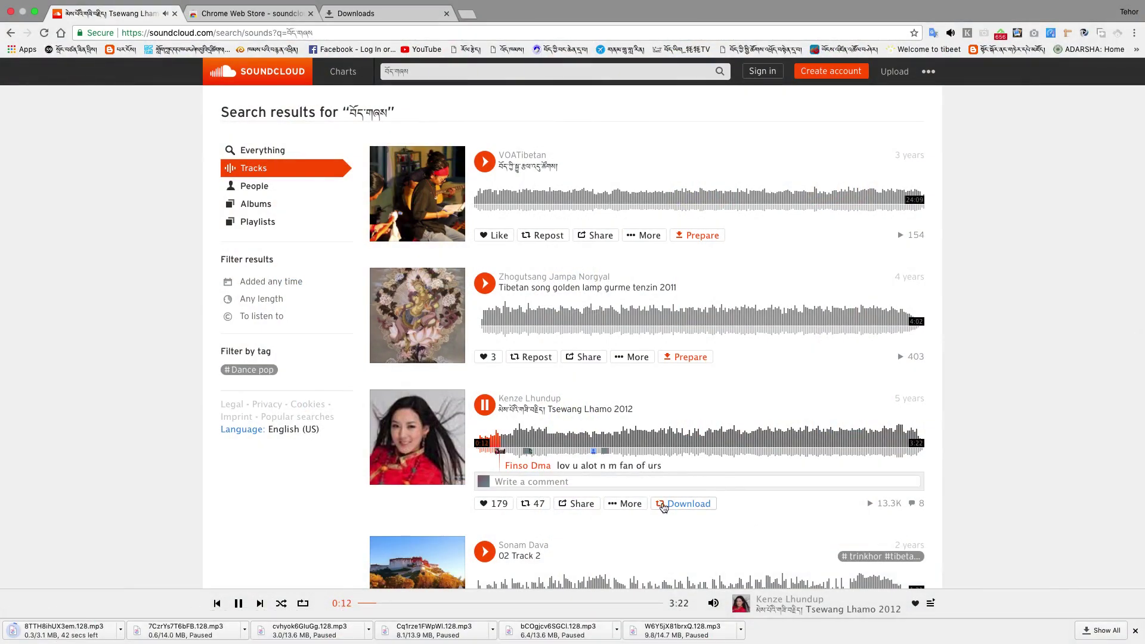
click(665, 508)
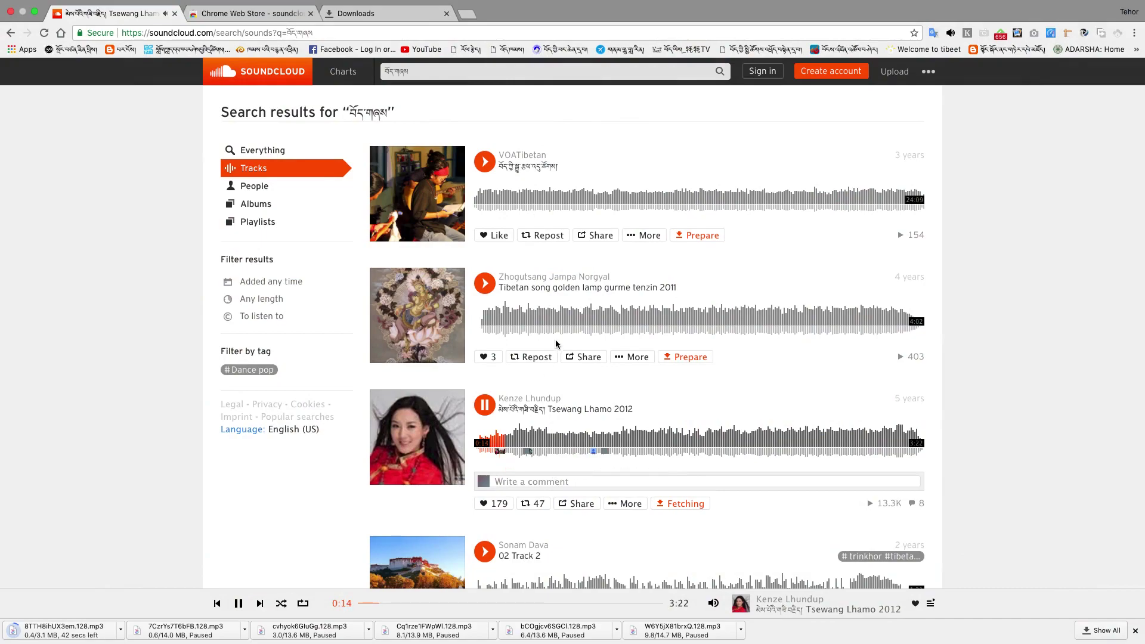
- Look through the remaining track results, pause playback, and cancel the duplicate download 8TTH8ihUX3em.128 (1).mp3
scroll(700, 371, down, 15)
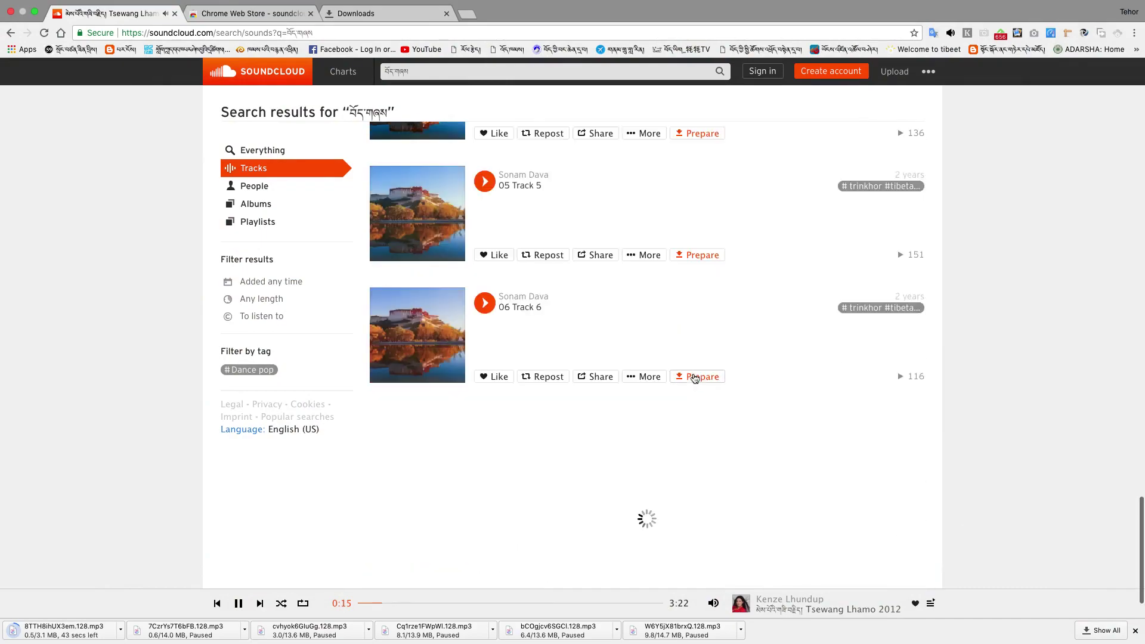
scroll(692, 377, up, 10)
scroll(693, 379, up, 10)
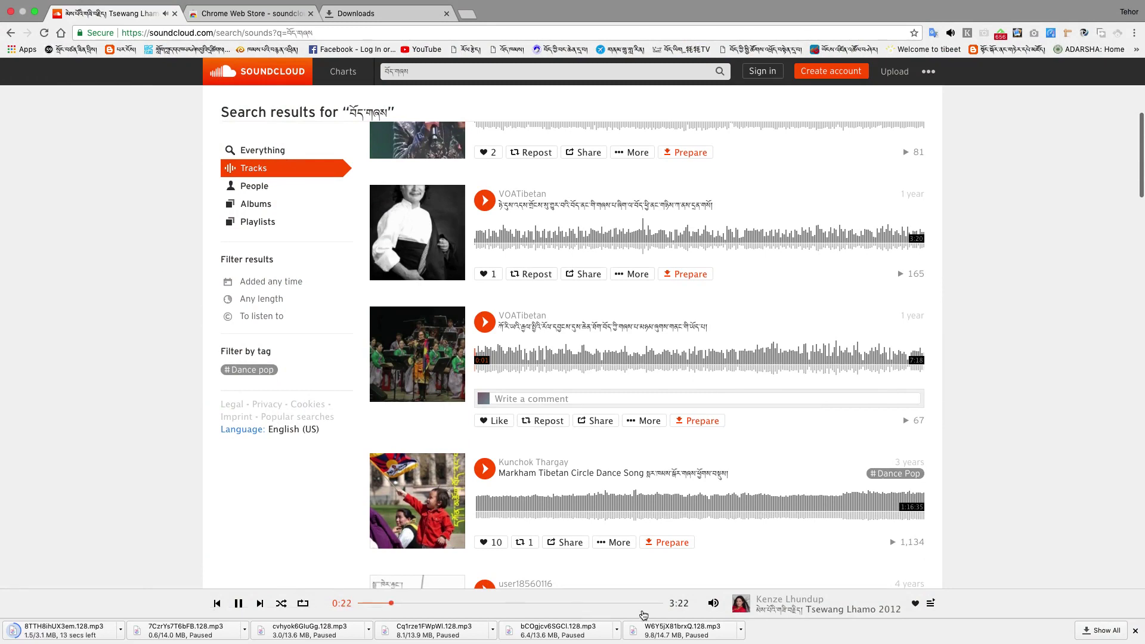
click(239, 603)
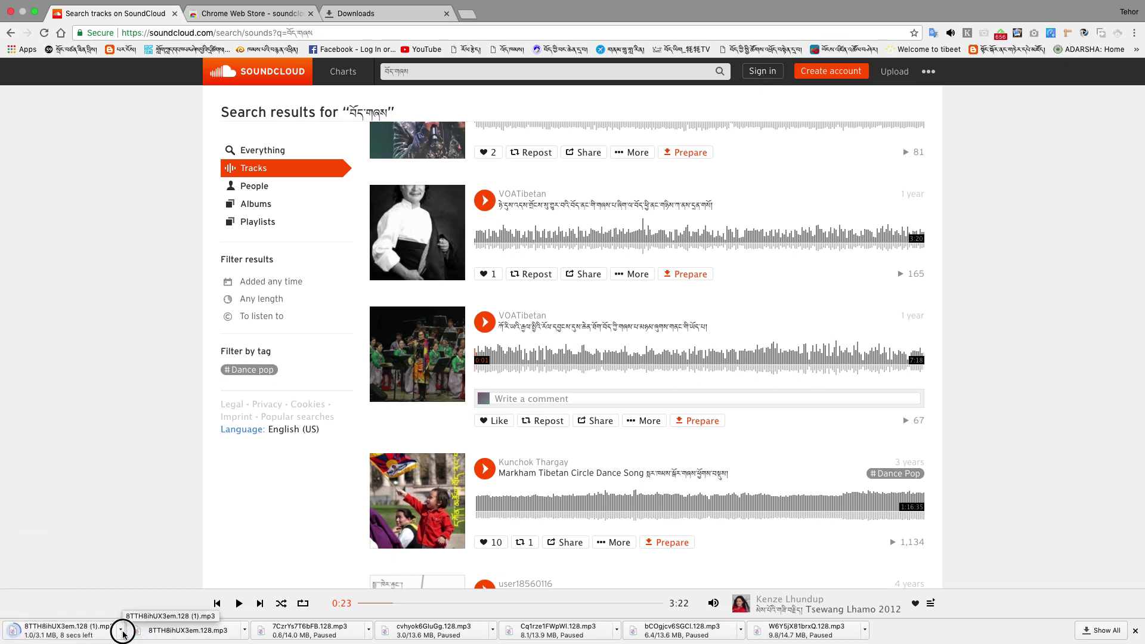
click(120, 631)
click(160, 632)
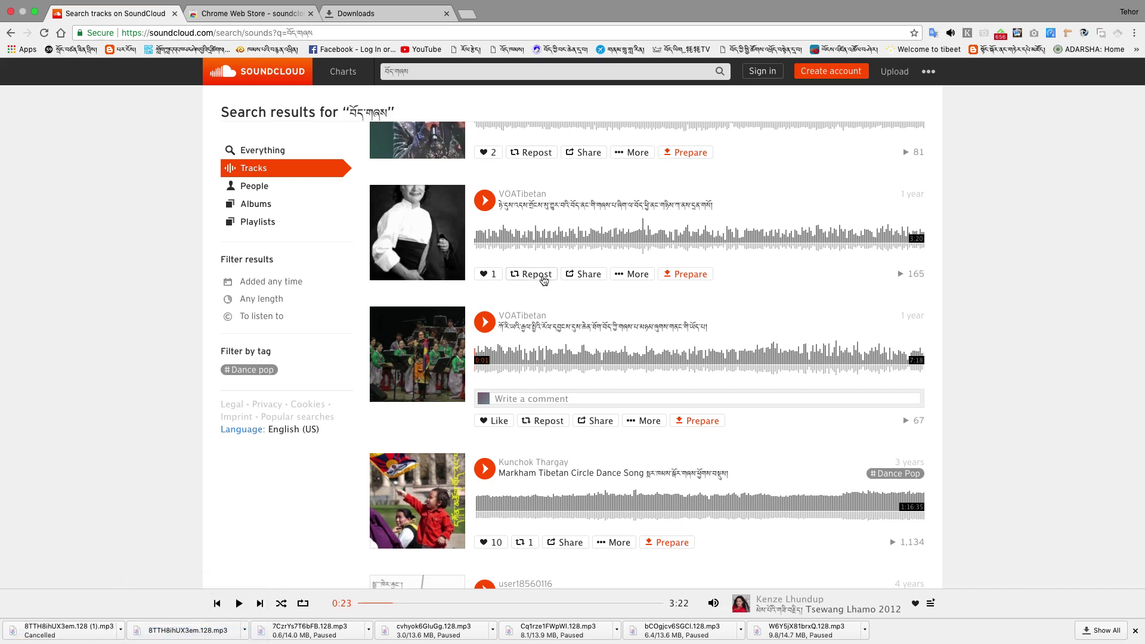